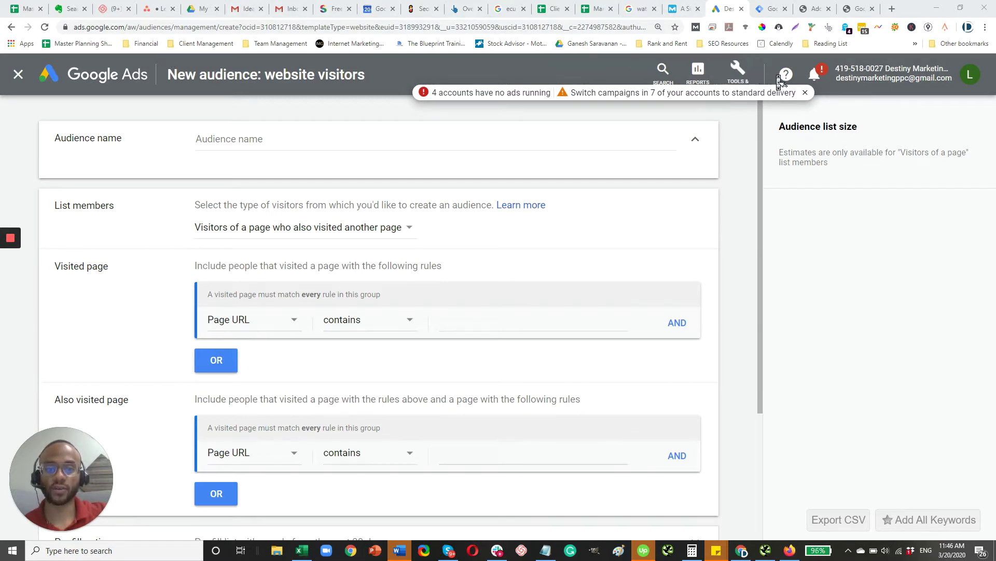
# Dismiss the '4 accounts have no ads running' notice above the new audience form
pyautogui.click(808, 94)
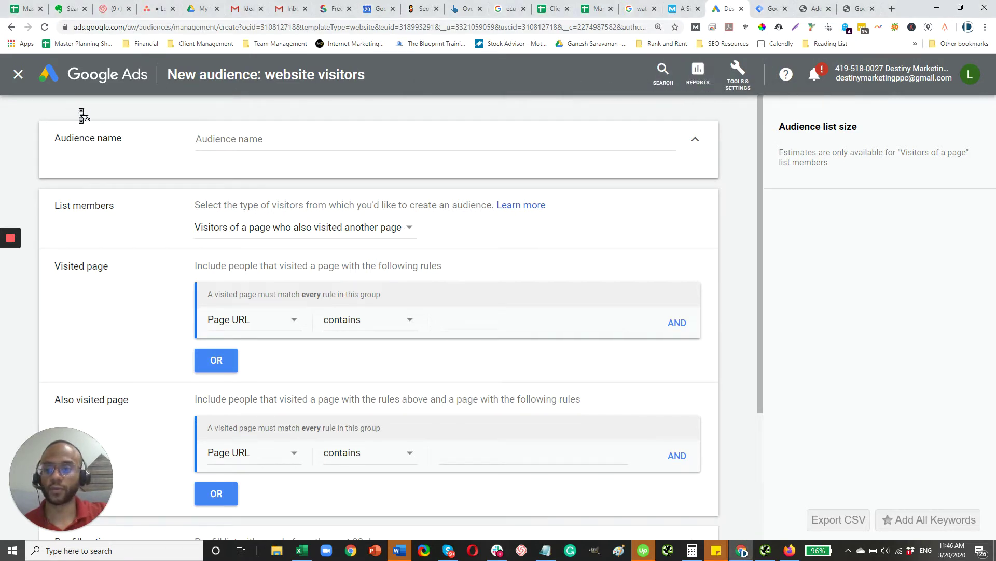
# Discard the unfinished audience draft and start a new audience list in Audience manager
pyautogui.click(18, 75)
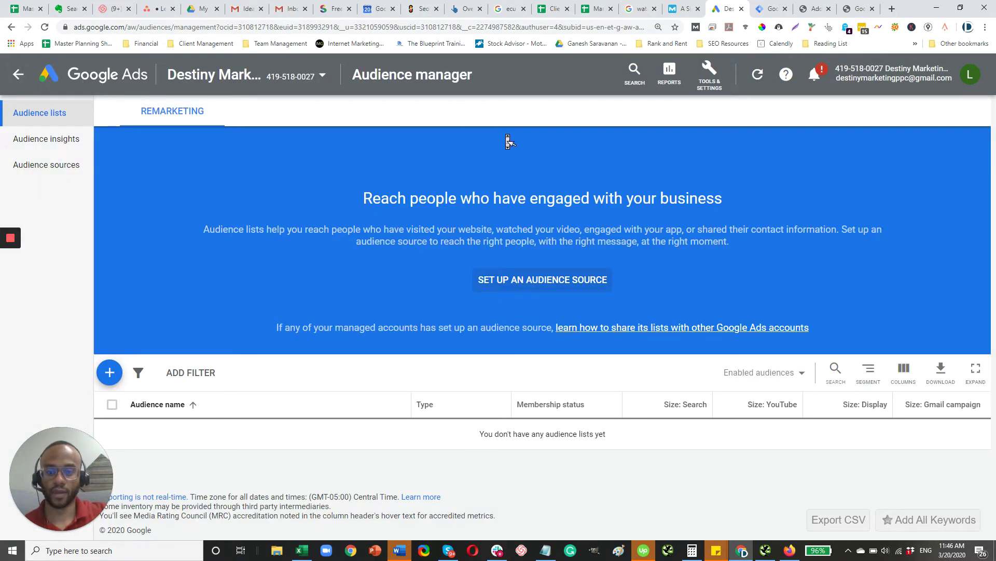
pyautogui.click(713, 85)
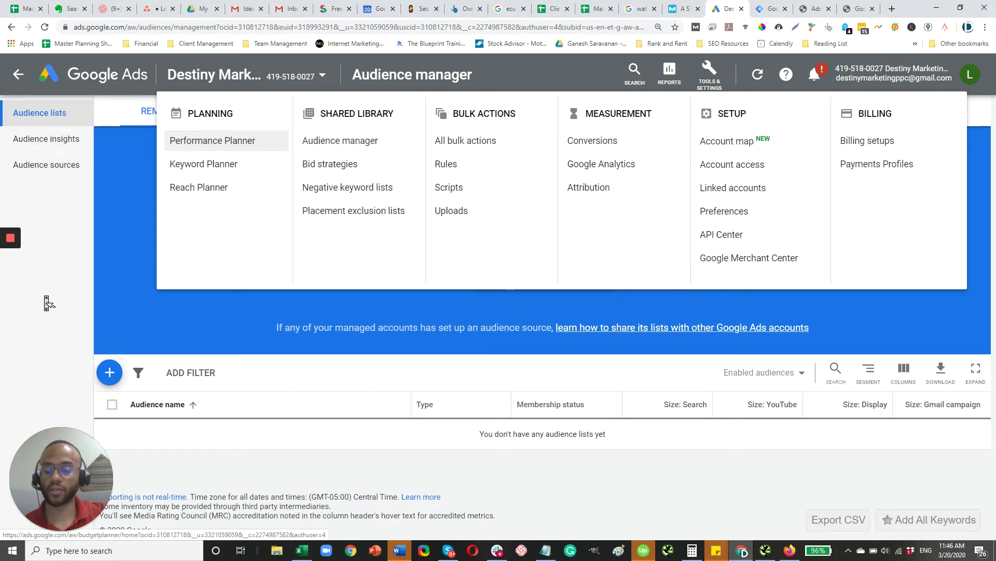
pyautogui.click(62, 301)
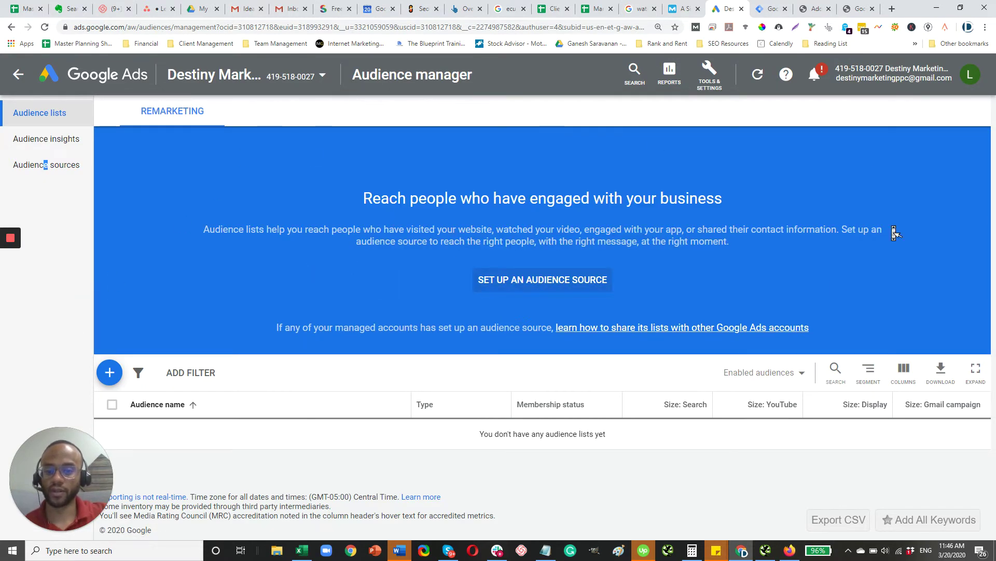
pyautogui.click(110, 373)
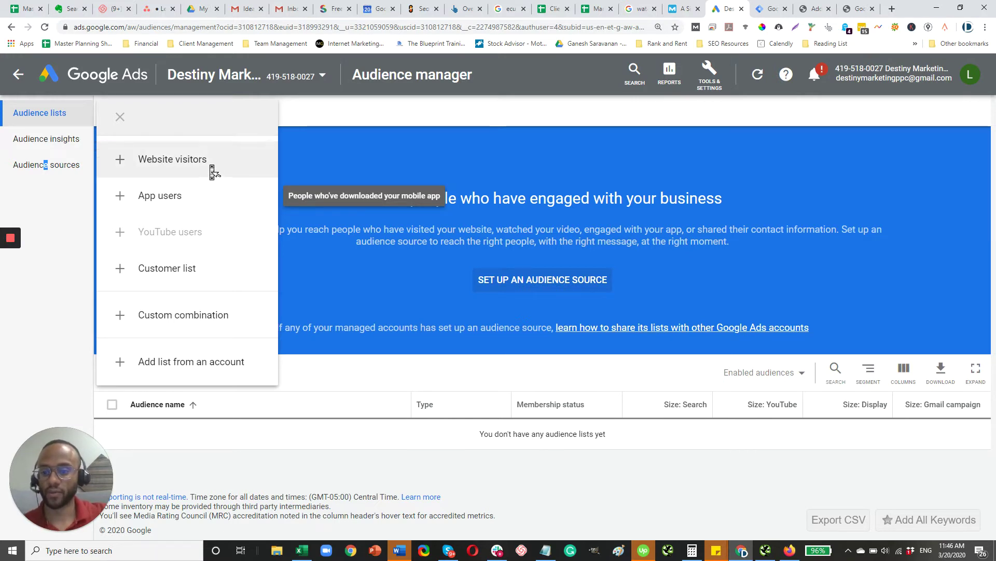
# Choose the Website visitors list type and name the audience 'Test'
pyautogui.click(217, 169)
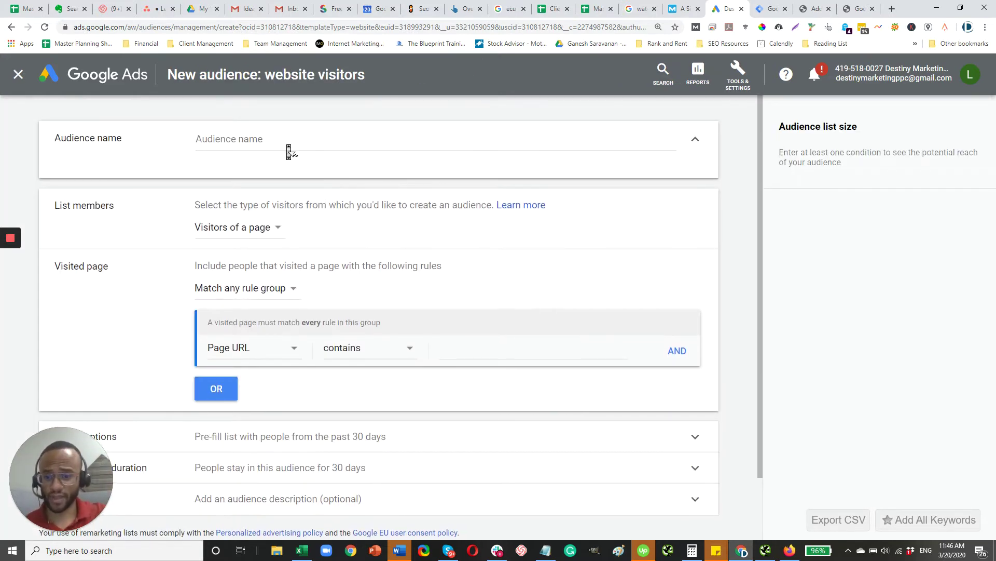
pyautogui.click(386, 150)
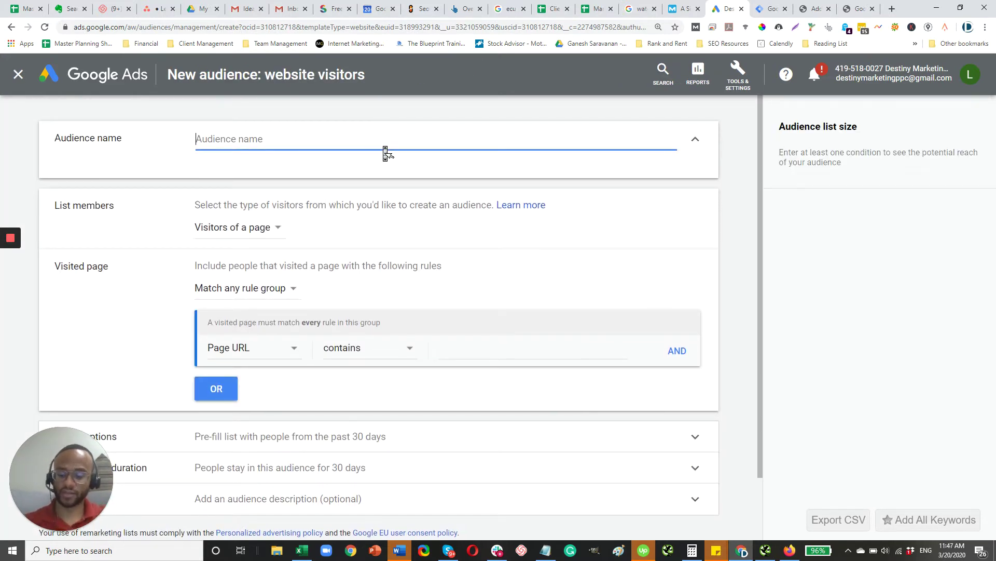
pyautogui.write('Test')
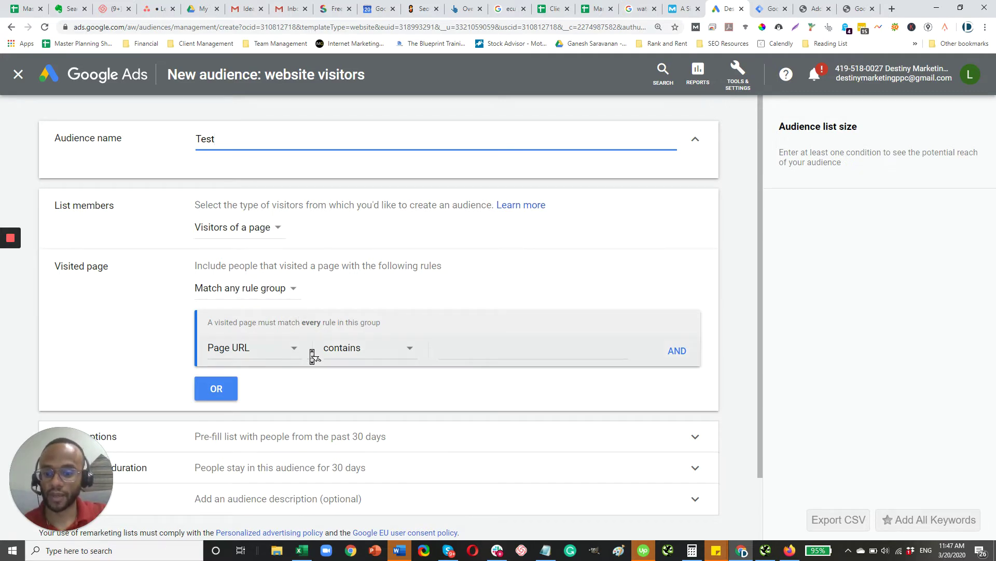
# Set the visited-page rule to Page URL contains testrestoration.com/carpet-cleaning
pyautogui.click(480, 361)
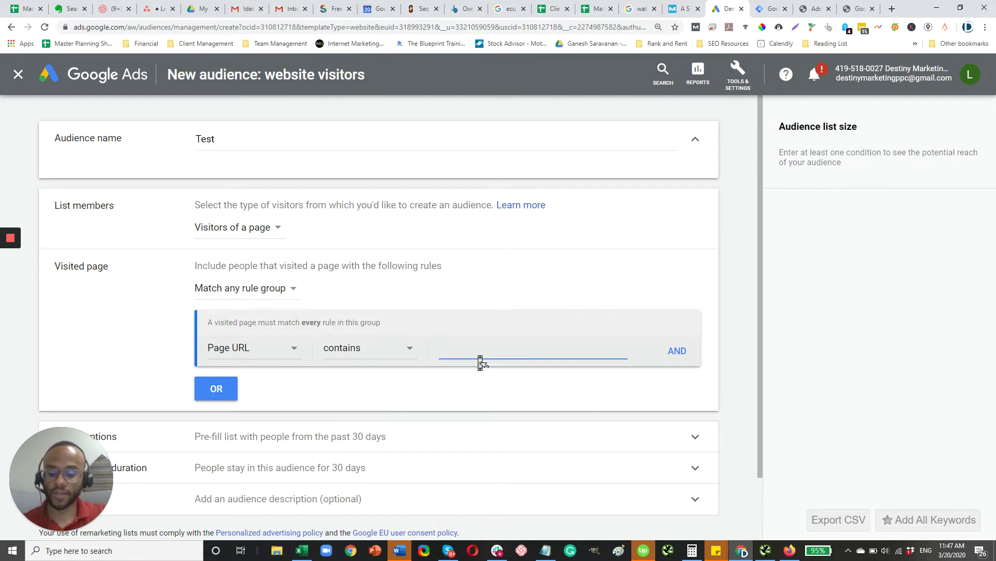
pyautogui.write('testres')
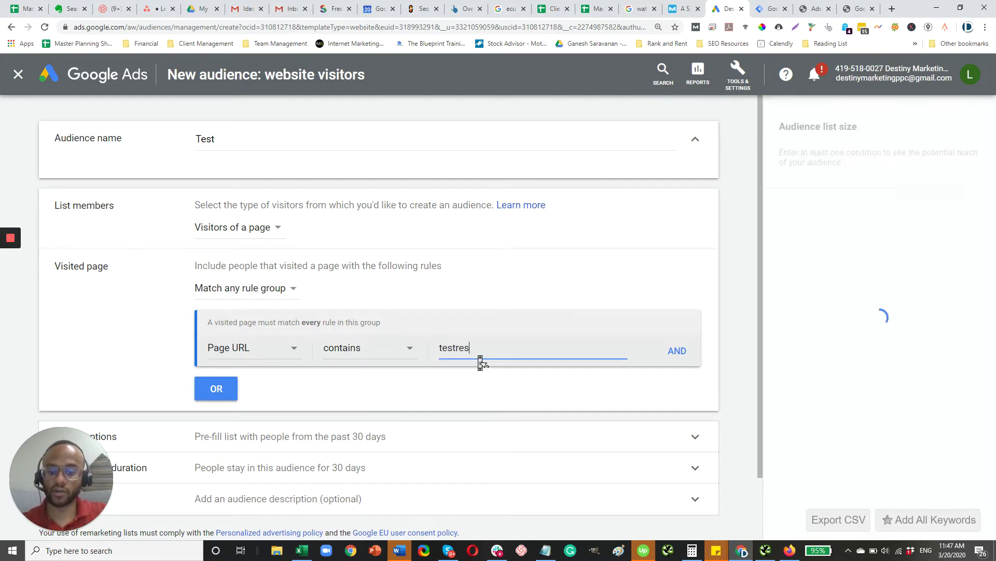
pyautogui.write('toration.com')
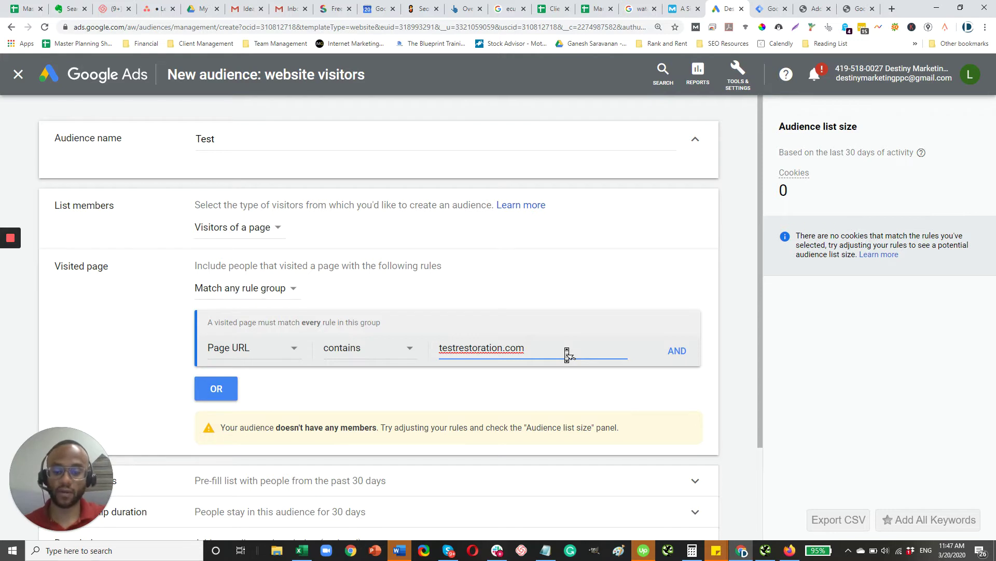
pyautogui.write('/carp')
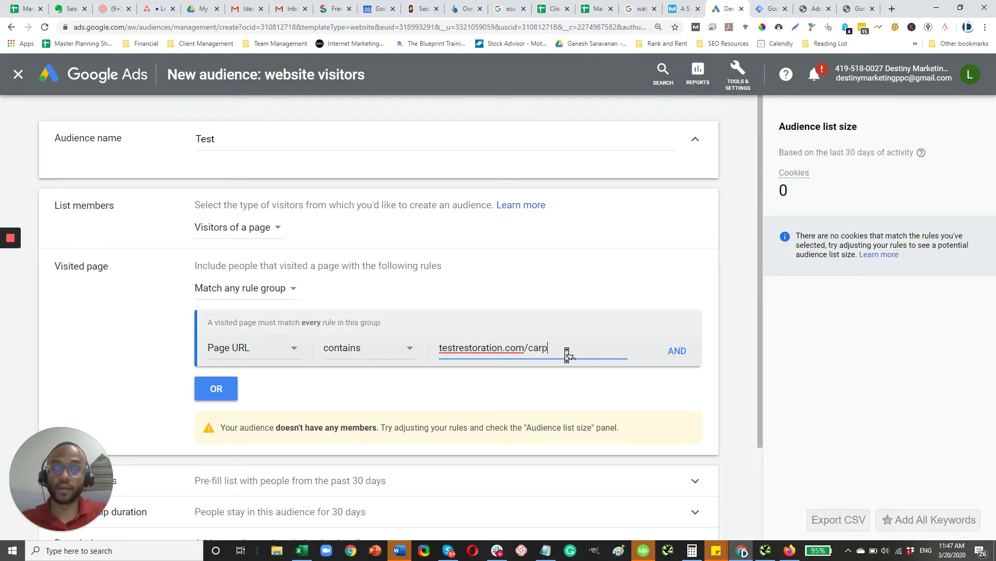
pyautogui.write('et-cleaning')
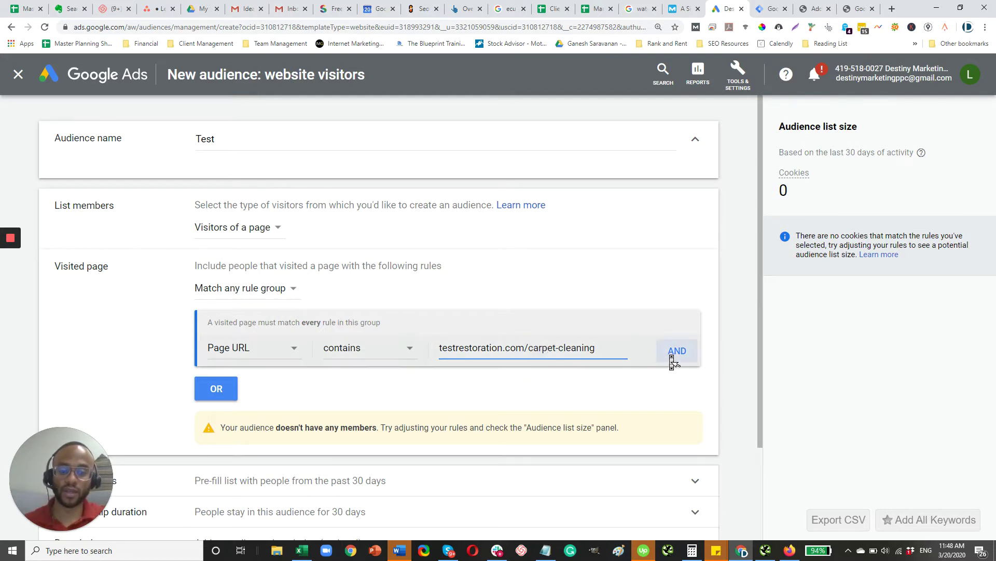
# Add an OR rule group matching Page URL contains testrestoration.com/blog/tips-carpet-cleaning
pyautogui.click(231, 392)
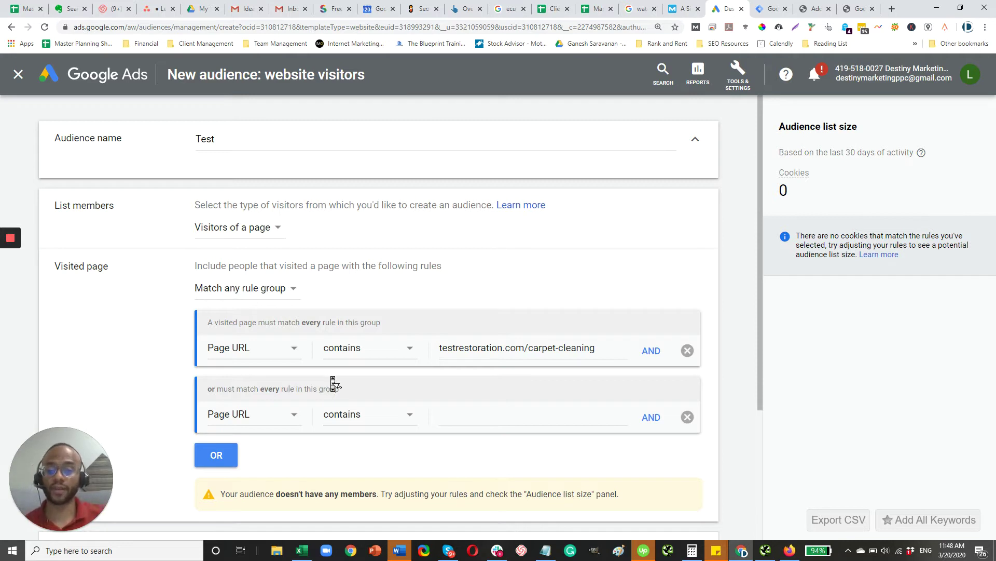
pyautogui.click(478, 423)
pyautogui.write('test')
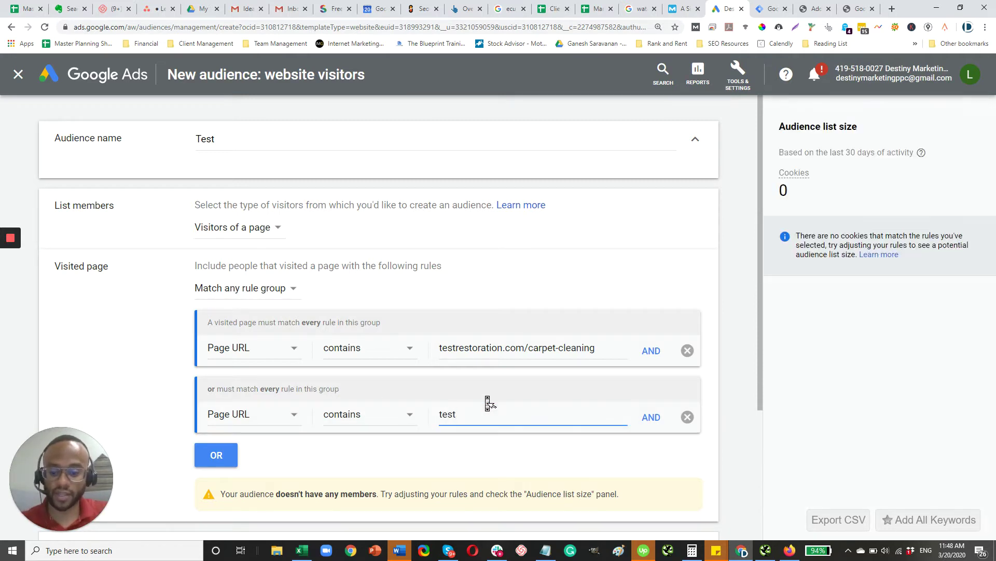
pyautogui.write('restora')
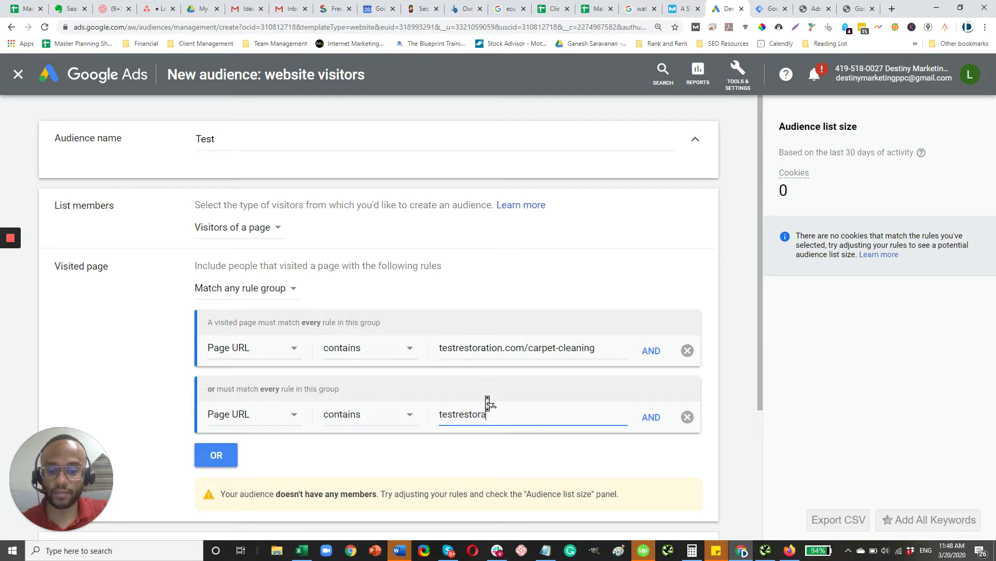
pyautogui.write('tion.com')
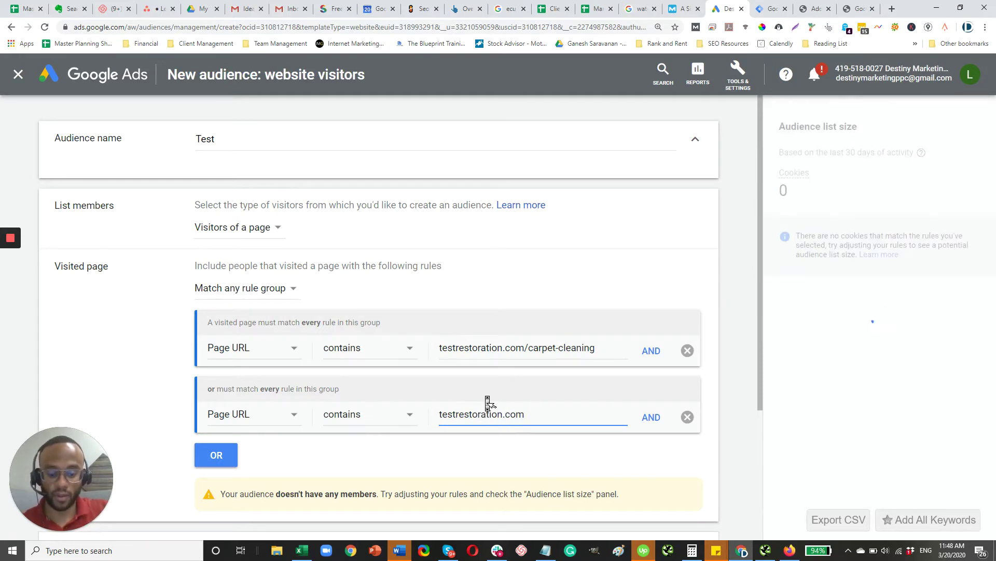
pyautogui.write('/blog/')
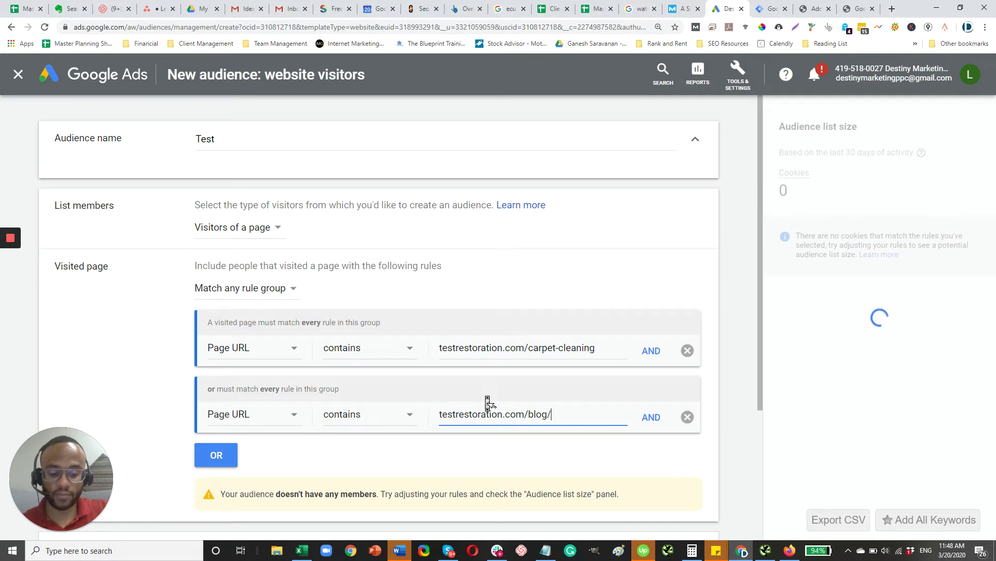
pyautogui.write('tips-carpet')
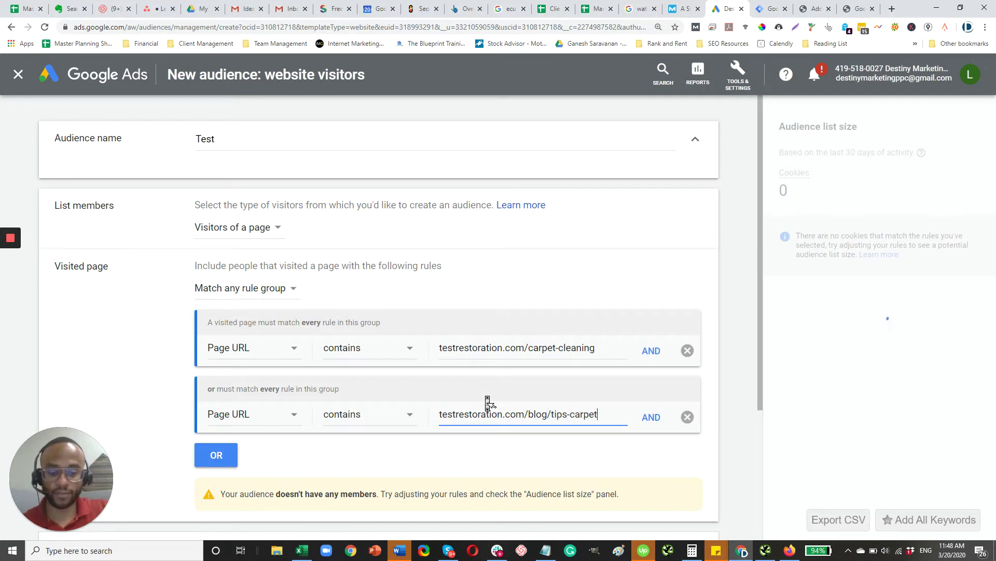
pyautogui.write('-cleaning')
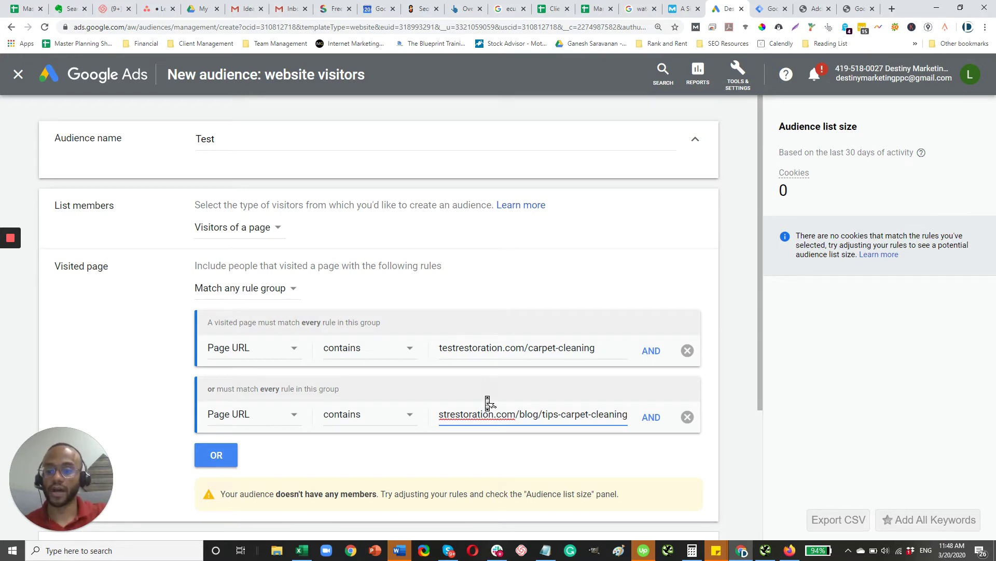
pyautogui.click(650, 353)
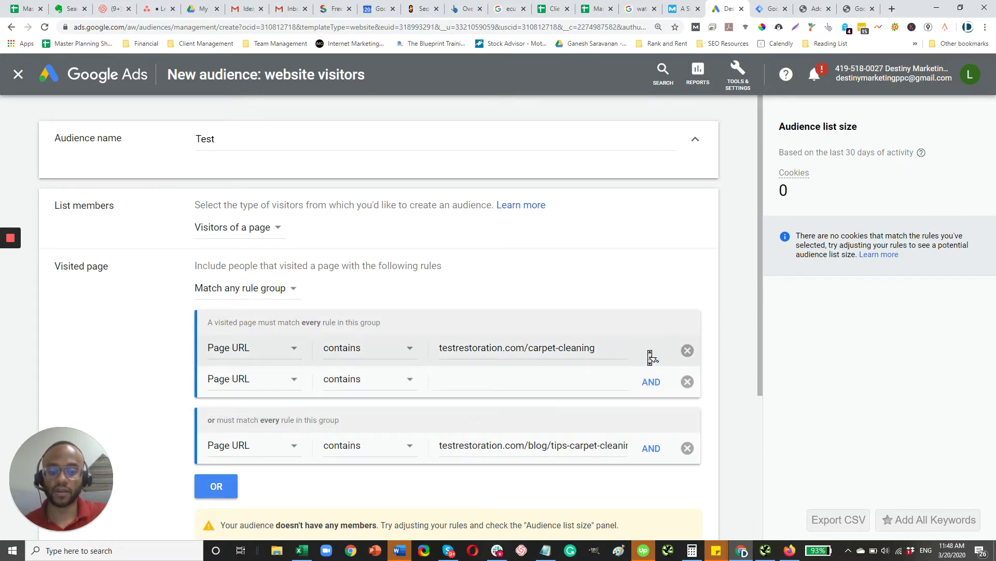
pyautogui.click(688, 382)
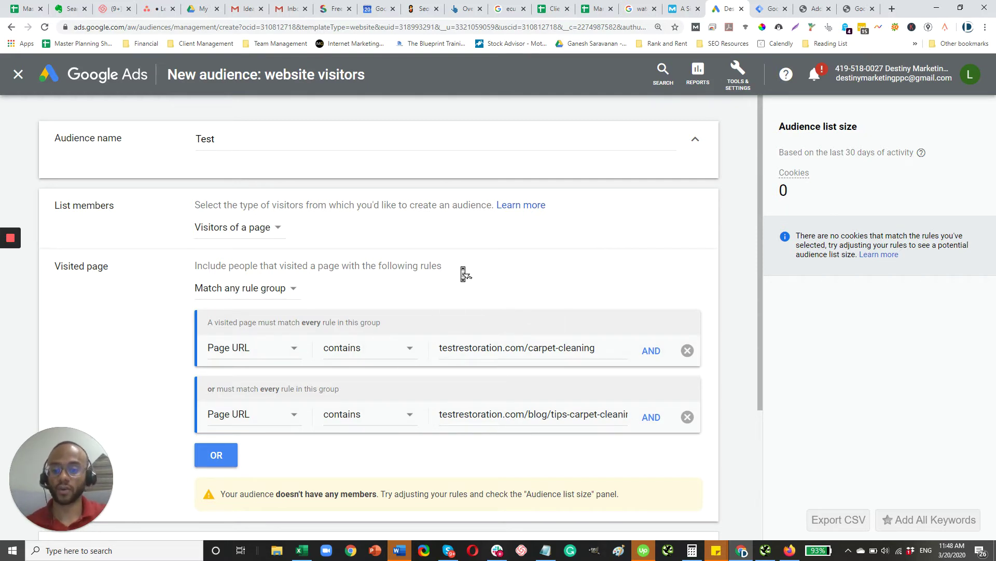
# Expand the Pre-fill options and Membership duration sections, keeping the 30-day pre-fill
pyautogui.scroll(-3, 388, 363)
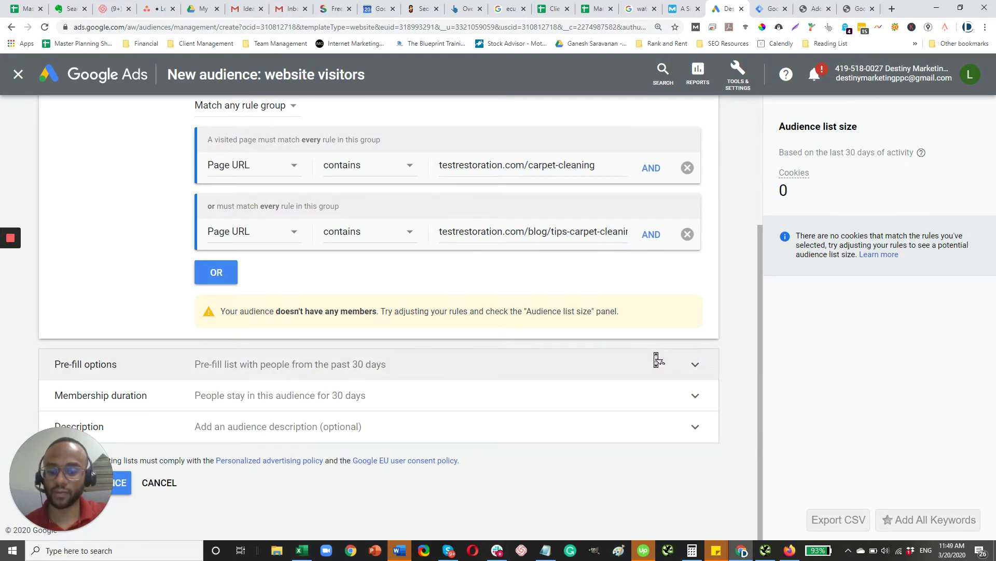
pyautogui.click(695, 366)
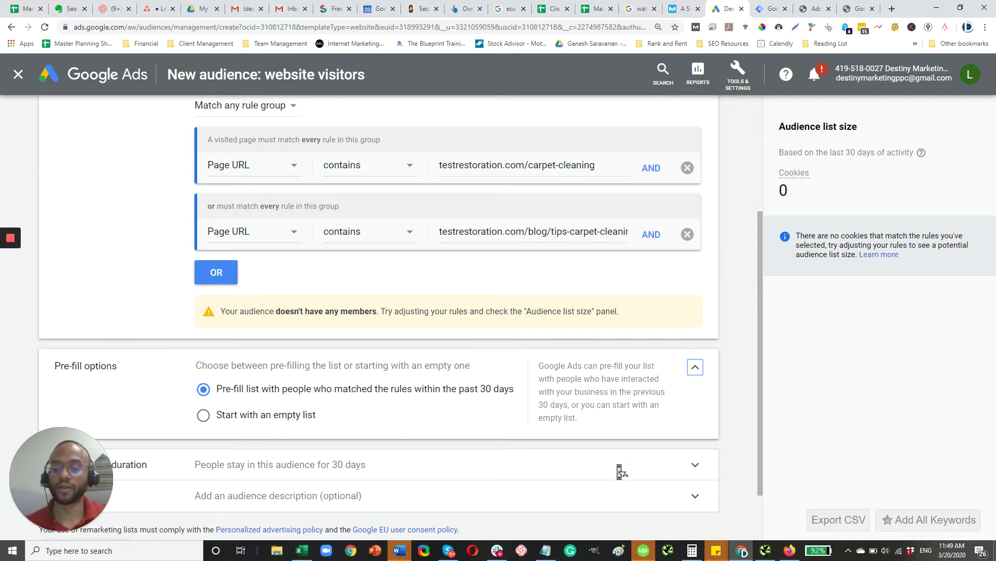
pyautogui.click(695, 470)
pyautogui.scroll(-3, 511, 363)
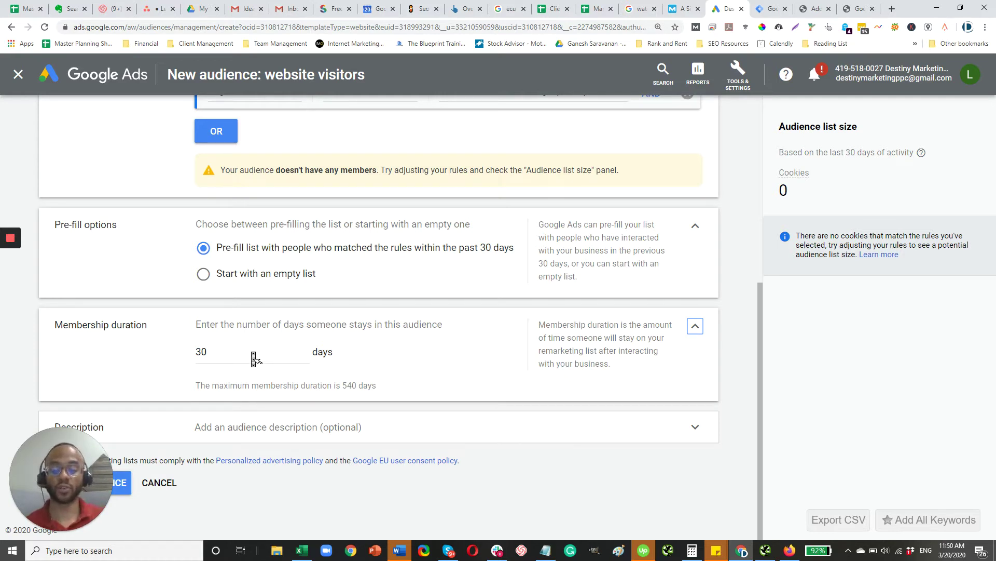
# Change the membership duration from 30 to 90 days
pyautogui.moveTo(253, 358); pyautogui.dragTo(171, 356)
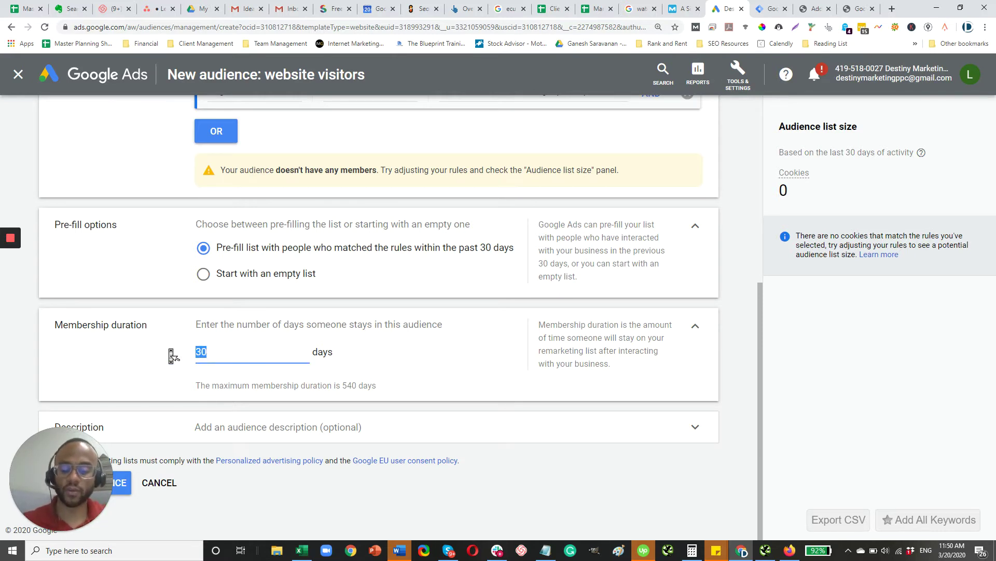
pyautogui.write('90')
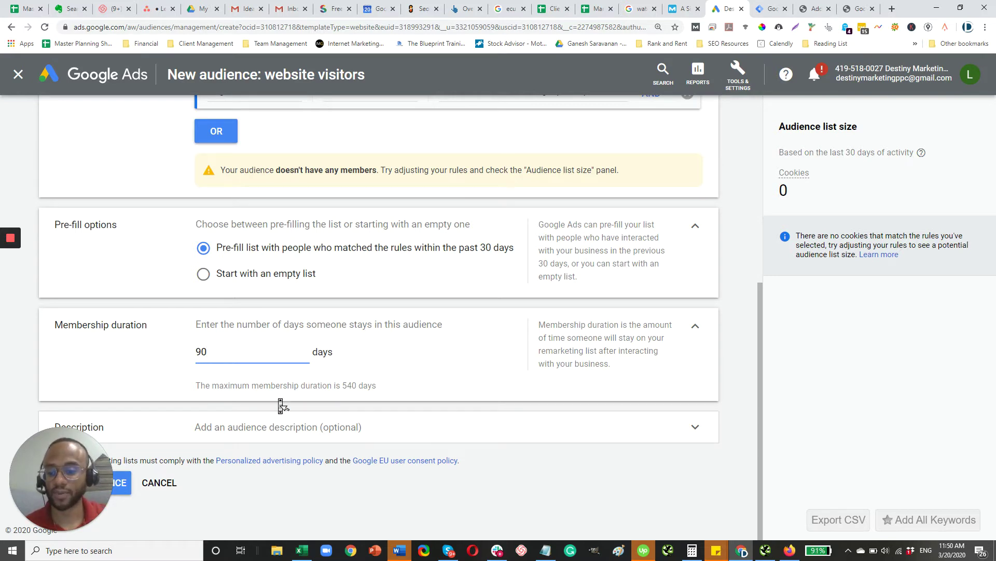
pyautogui.moveTo(173, 451); pyautogui.dragTo(934, 186)
# Enter the description 'Carpet Cleaning' and create the Test website-visitors audience
pyautogui.click(697, 428)
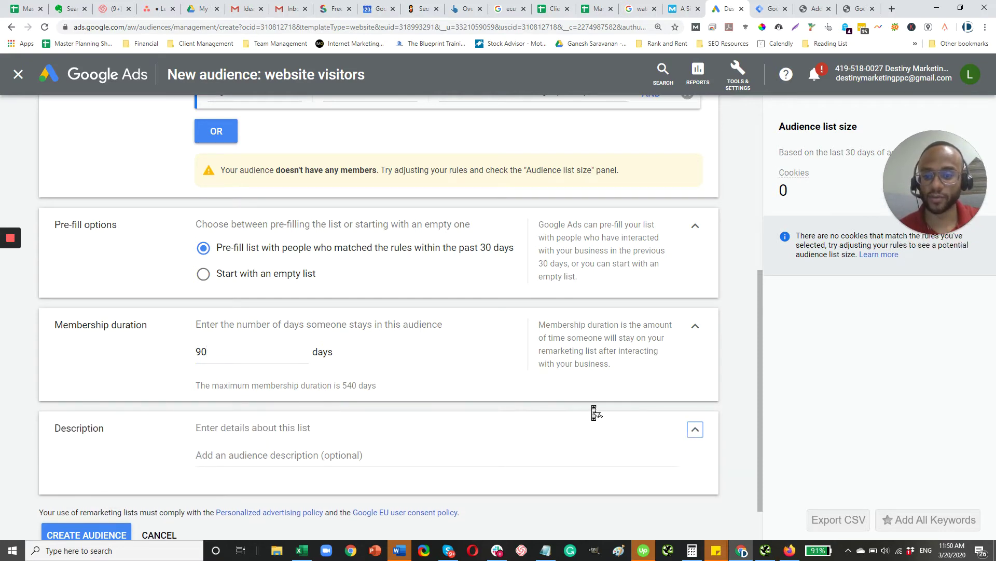
pyautogui.scroll(5, 596, 410)
pyautogui.scroll(1, 594, 407)
pyautogui.scroll(-7, 574, 422)
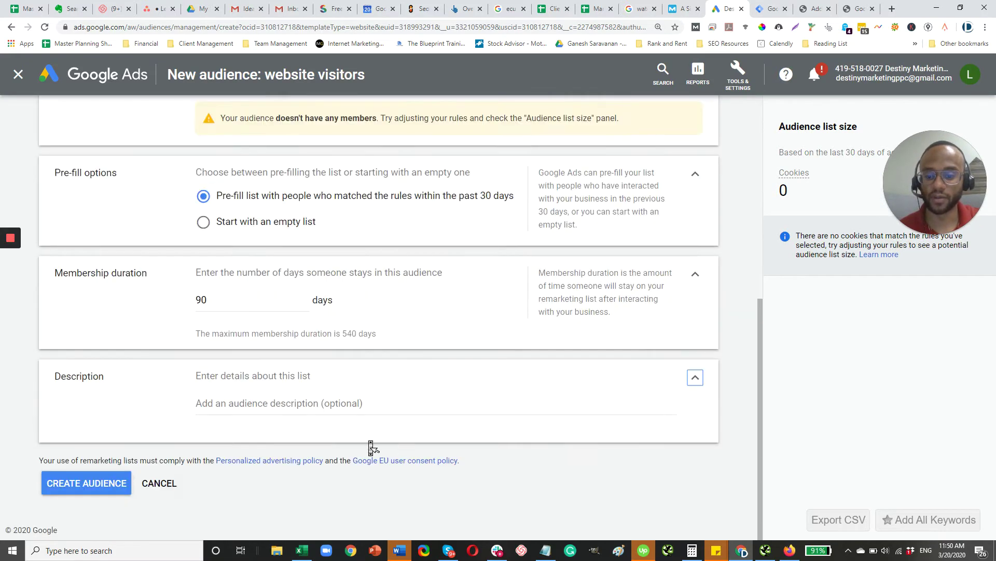
pyautogui.click(347, 410)
pyautogui.write('Ca')
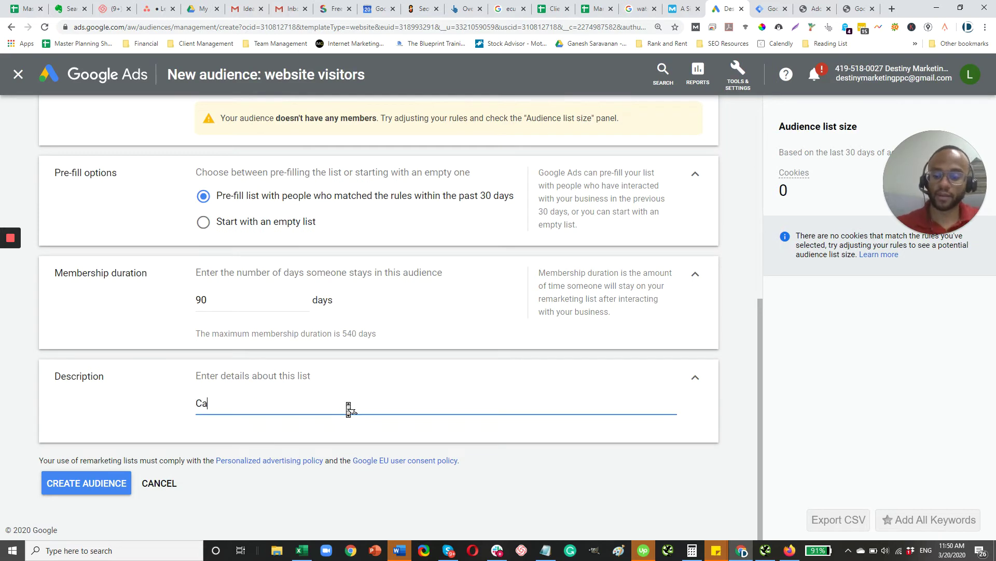
pyautogui.write('rpet Cle')
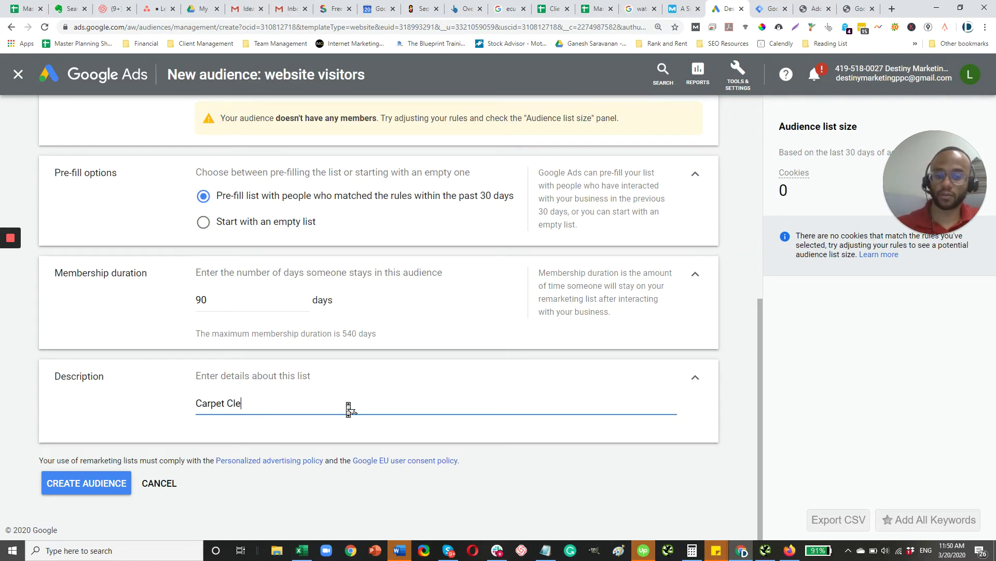
pyautogui.write('aning')
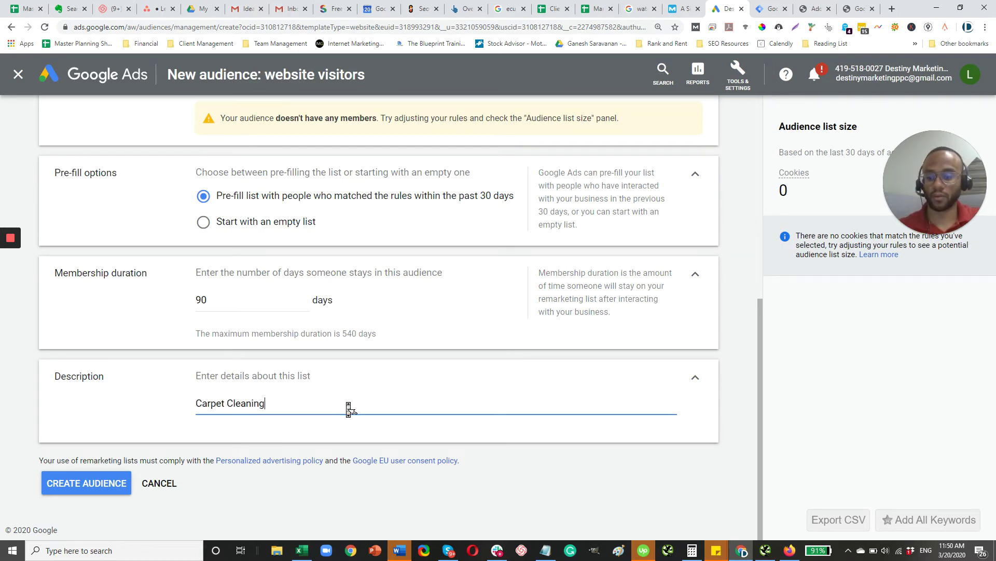
pyautogui.click(88, 484)
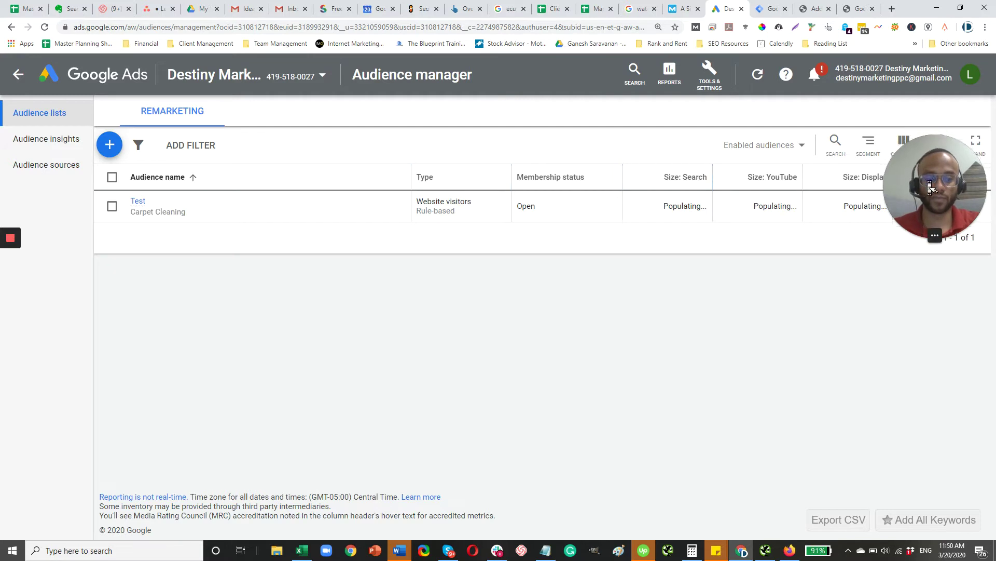
pyautogui.moveTo(905, 177); pyautogui.dragTo(405, 366)
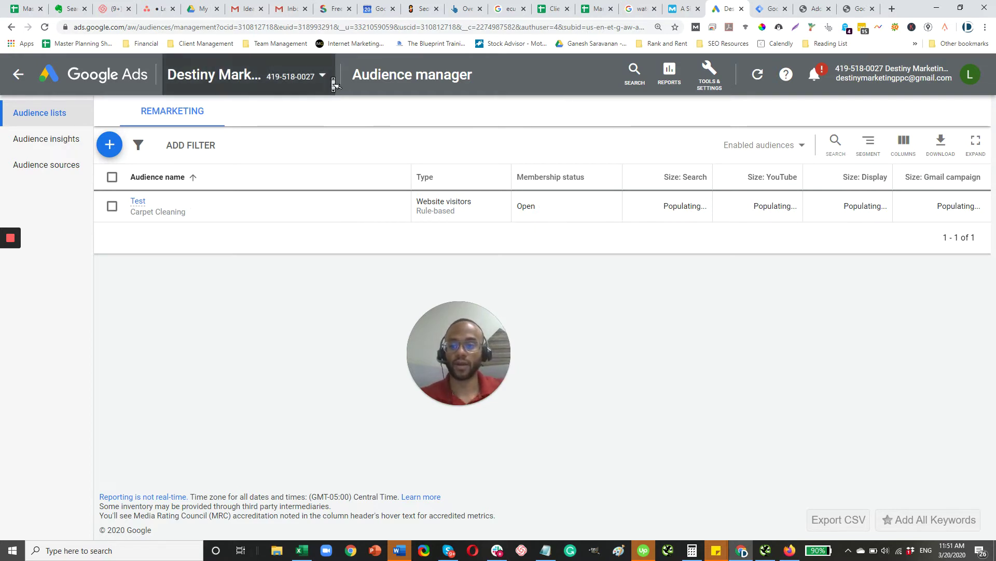
# Leave the unfinished Tag Manager account form, return to All accounts, and begin a new account
pyautogui.click(771, 8)
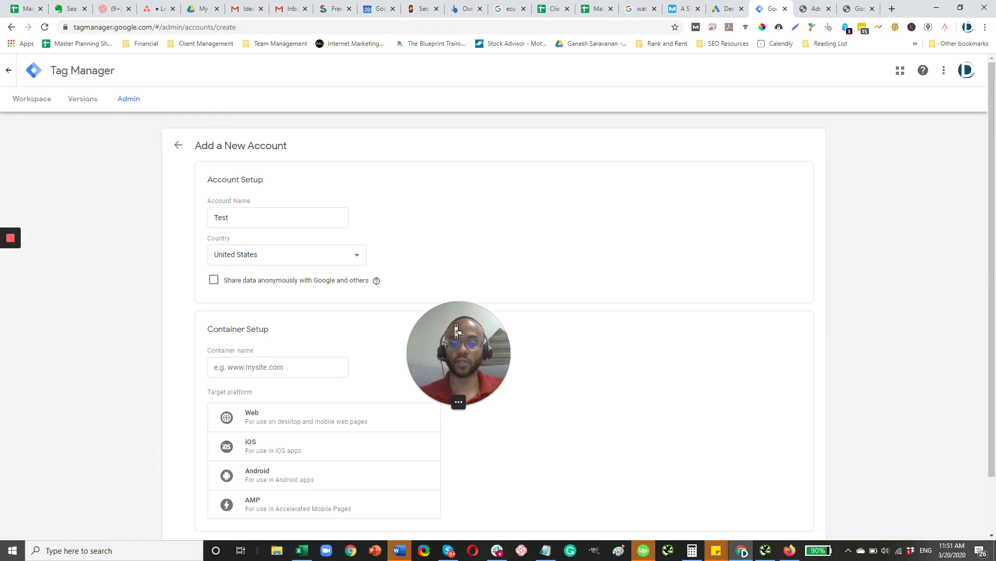
pyautogui.moveTo(456, 332); pyautogui.dragTo(58, 348)
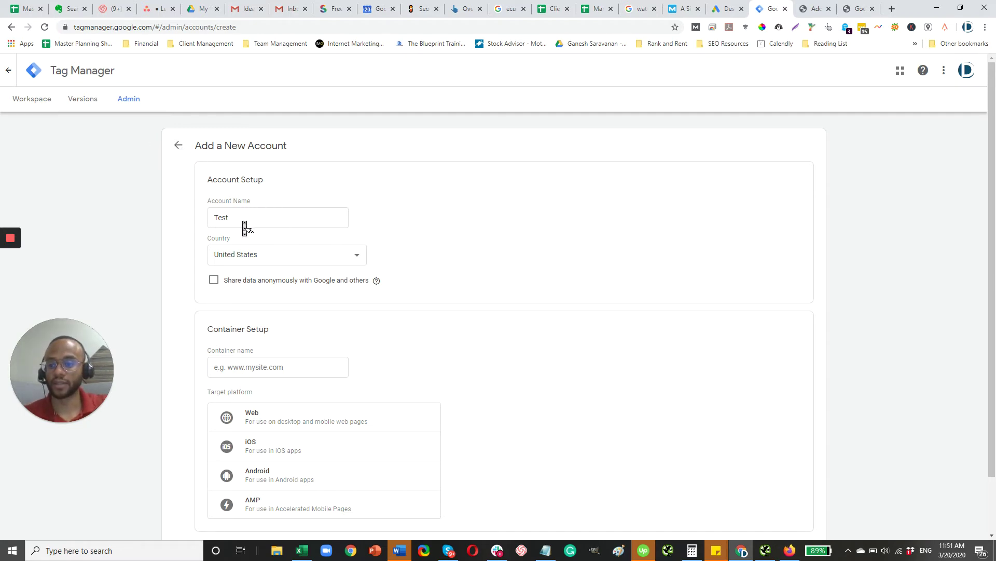
pyautogui.click(176, 149)
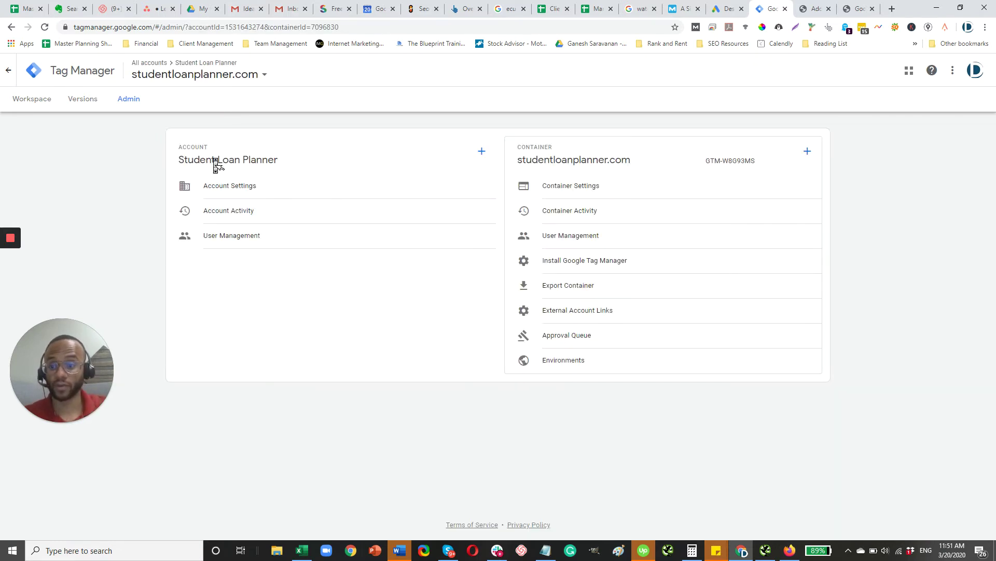
pyautogui.click(8, 71)
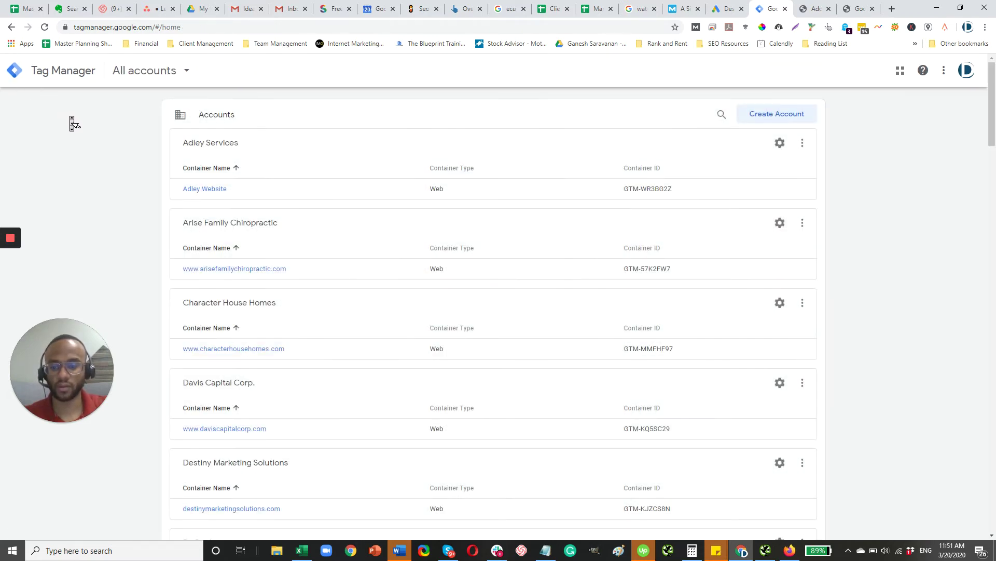
pyautogui.click(776, 120)
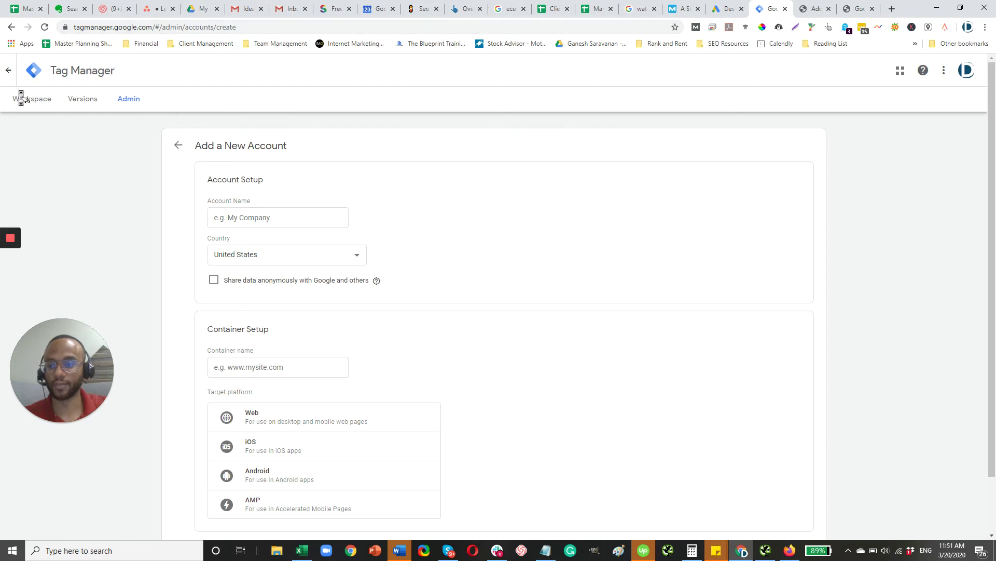
# Name the new account 'Test' and enable anonymous data sharing
pyautogui.click(324, 225)
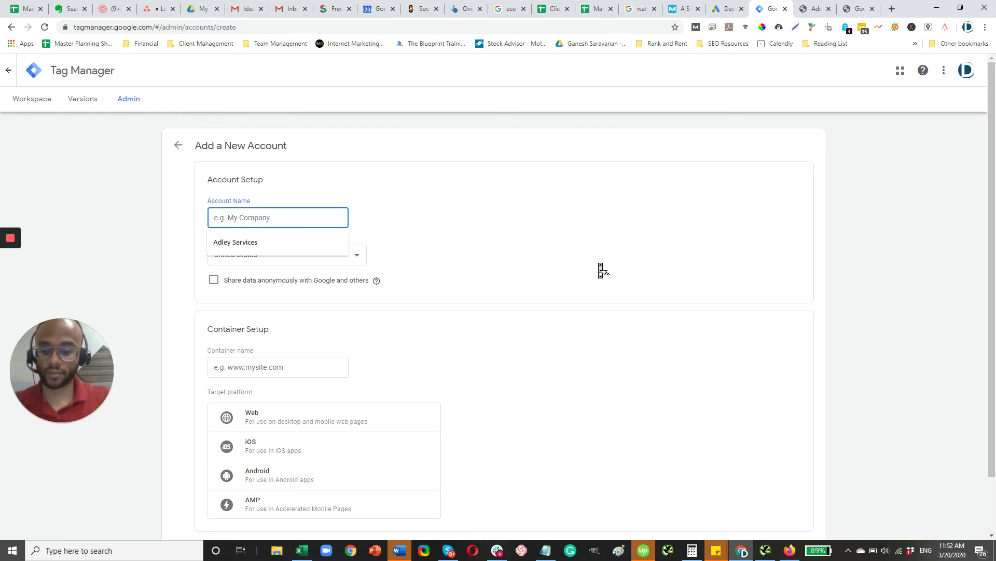
pyautogui.write('Test')
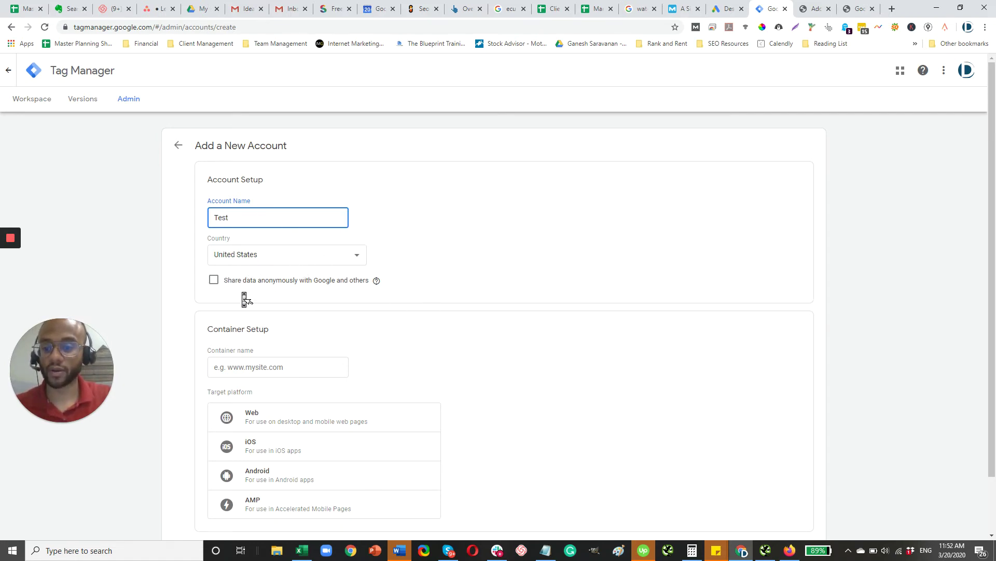
pyautogui.scroll(-1, 371, 330)
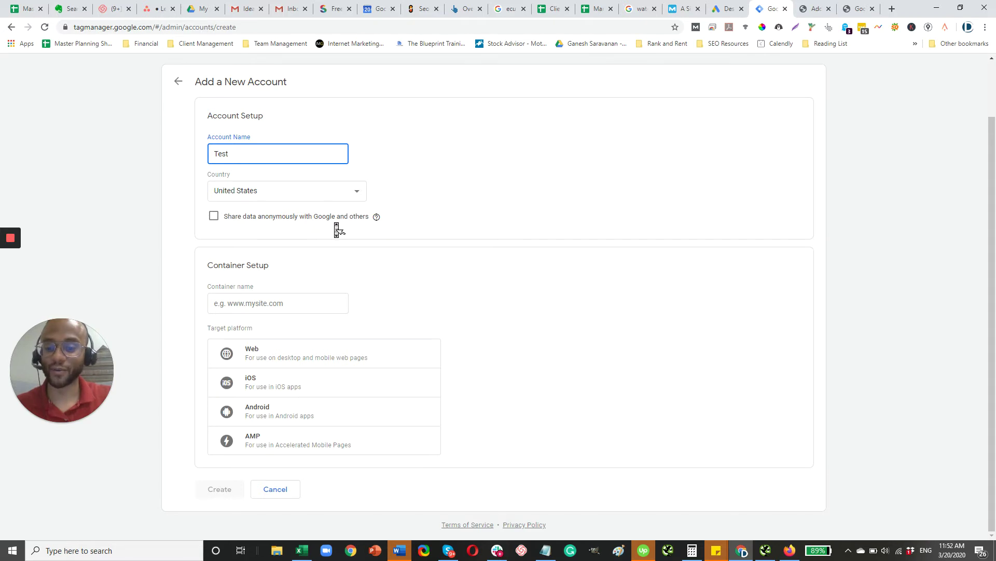
pyautogui.click(213, 218)
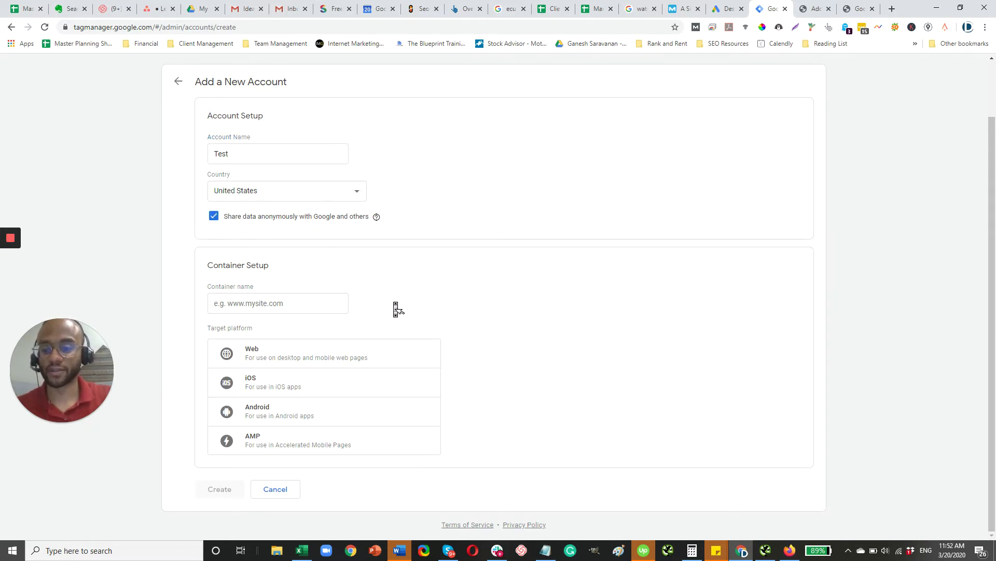
# Name the container 'Testrestoration.com', choose Web as its platform, and create the account
pyautogui.click(302, 304)
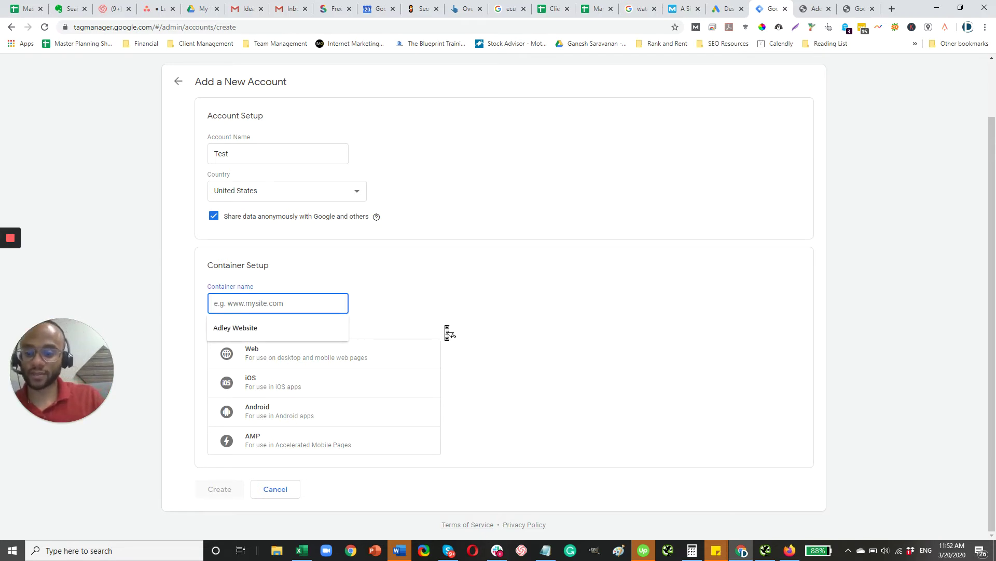
pyautogui.write('tr')
pyautogui.press('BackSpace')
pyautogui.write('Te')
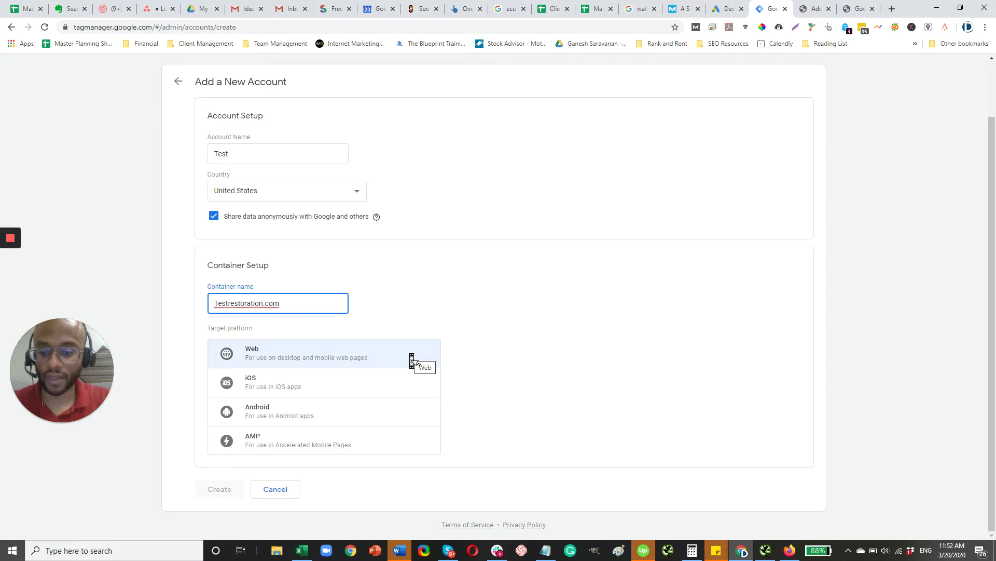
pyautogui.click(412, 361)
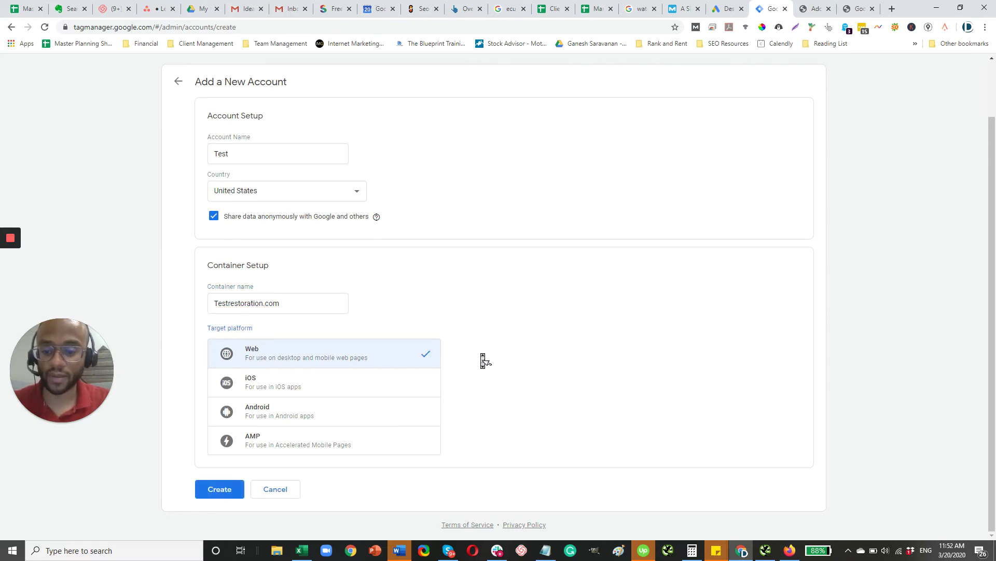
pyautogui.click(236, 495)
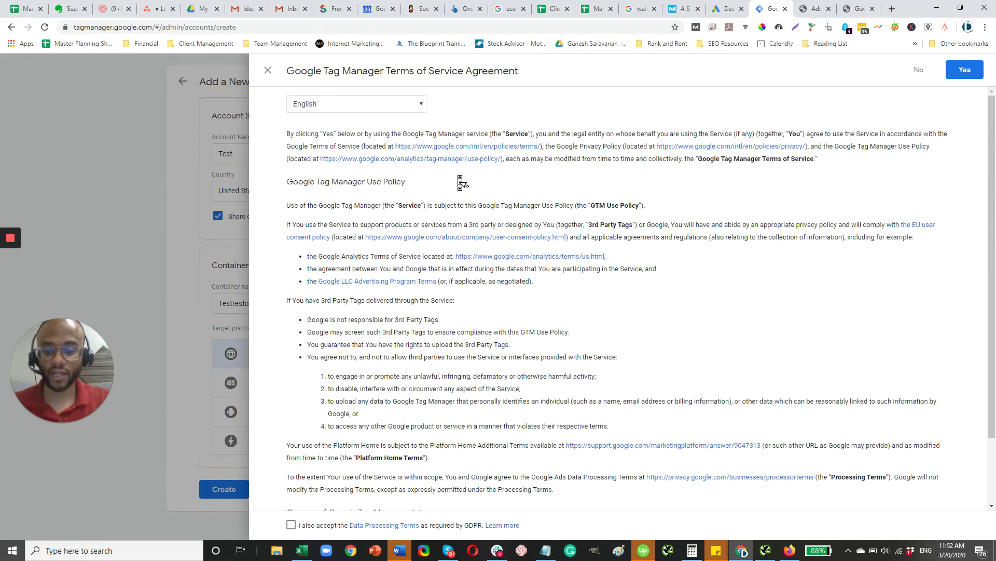
# Accept the Data Processing Terms to create the Testrestoration.com container and close its install-code dialog
pyautogui.scroll(-3, 408, 383)
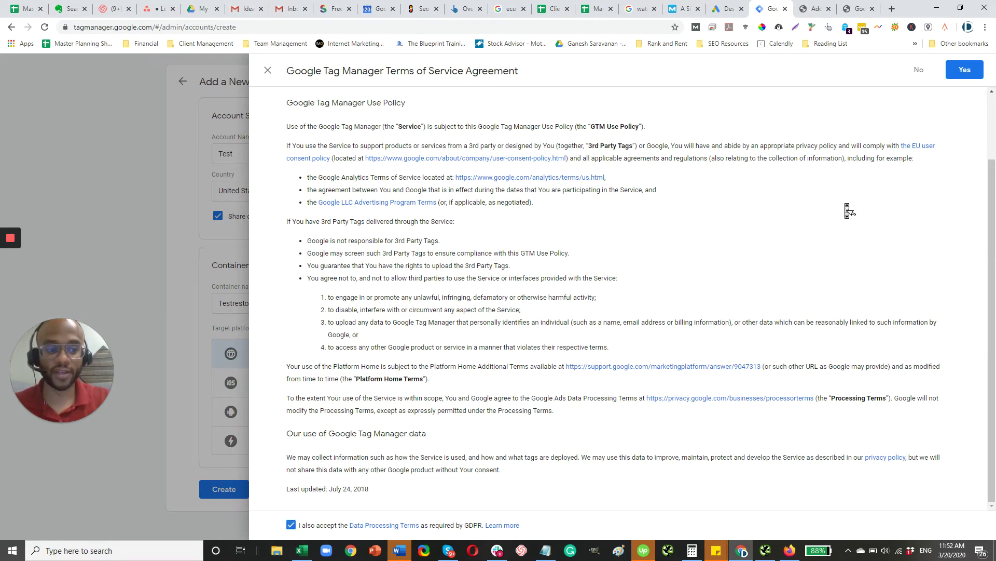
pyautogui.click(962, 70)
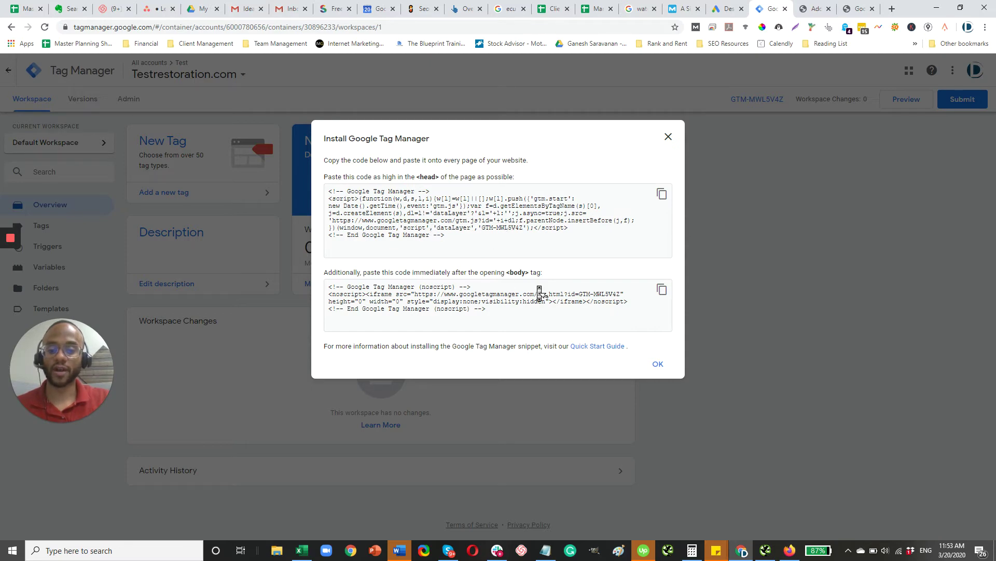
pyautogui.click(659, 364)
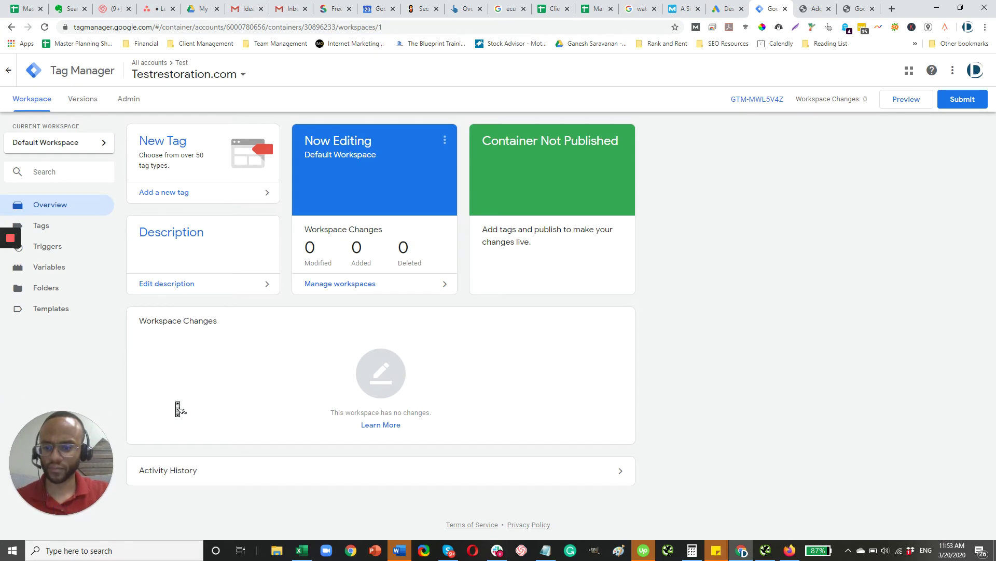
# Create a new tag named 'AdWords Test' with the Google Ads Remarketing tag type
pyautogui.click(73, 228)
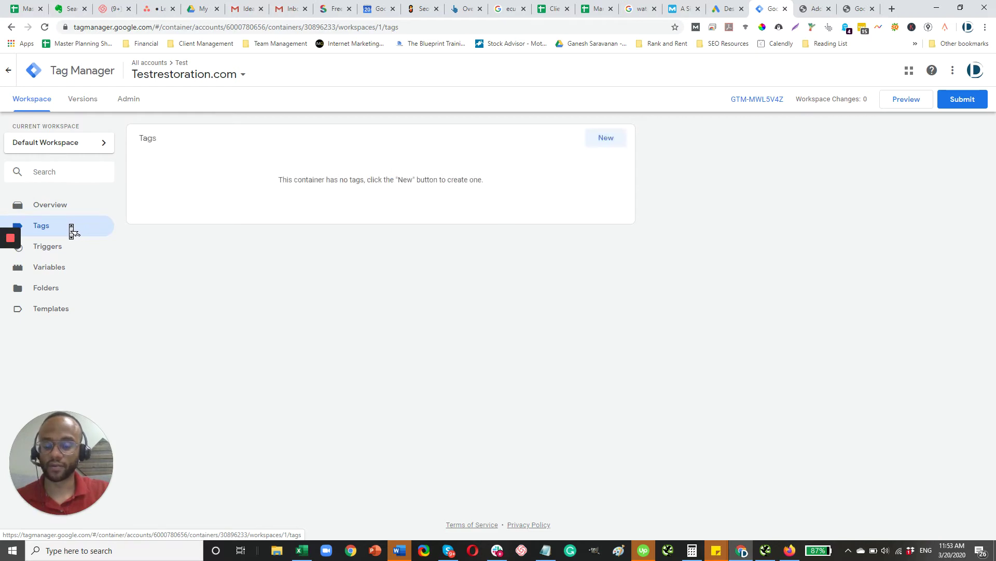
pyautogui.click(605, 140)
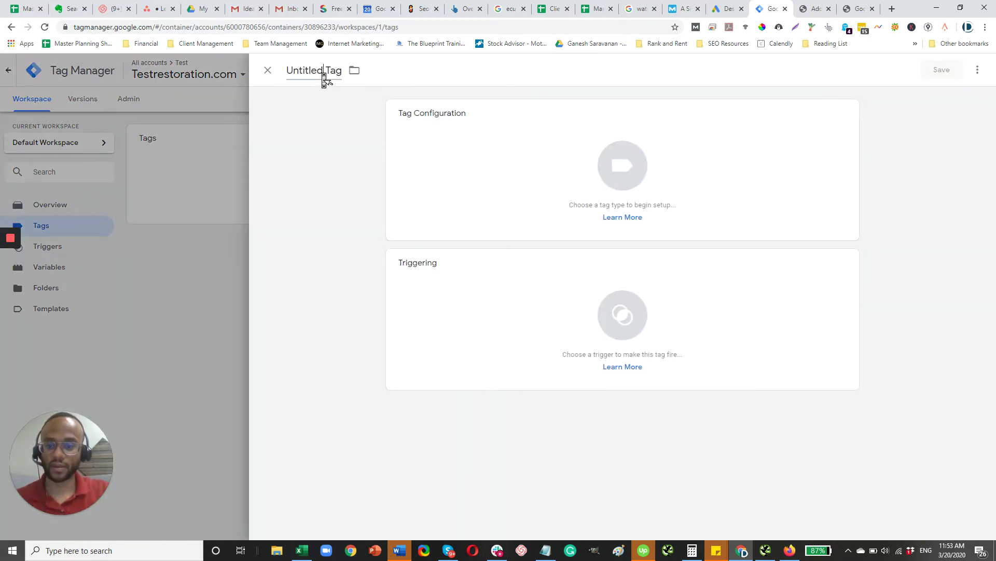
pyautogui.click(322, 78)
pyautogui.hotkey('ctrl', 'a')
pyautogui.write('Ad')
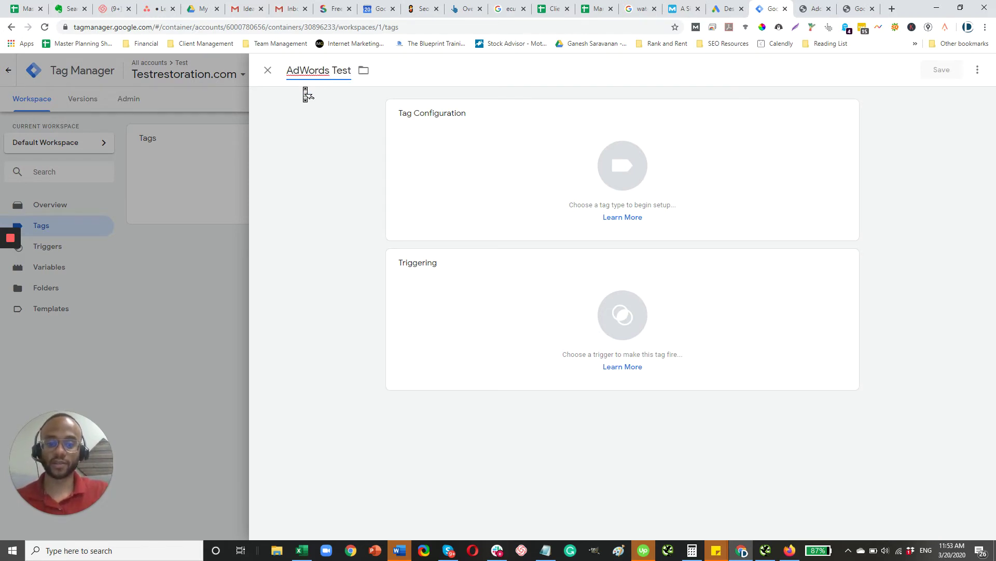
pyautogui.click(624, 173)
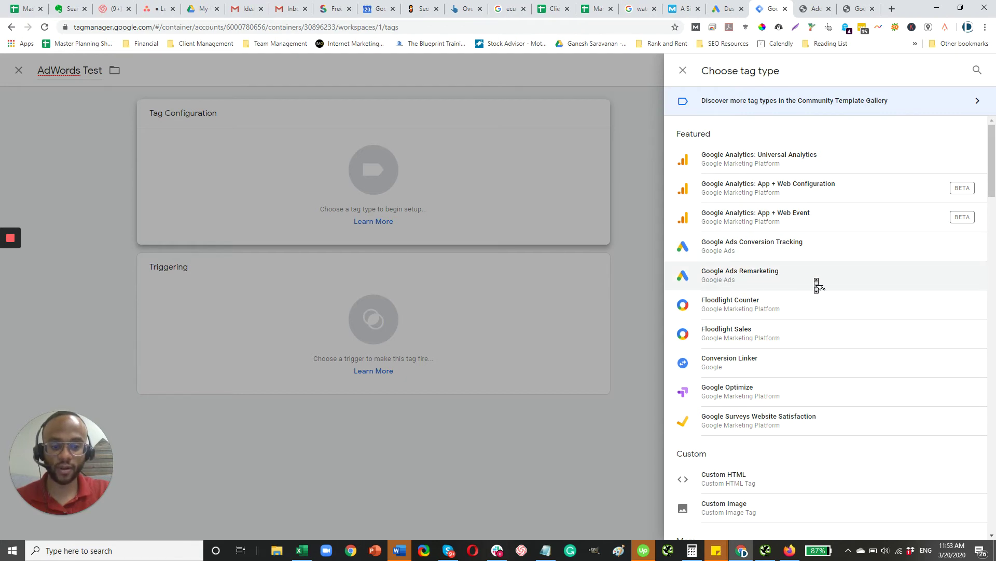
pyautogui.click(749, 280)
pyautogui.click(474, 222)
# Make the AdWords Test tag fire on the All Pages trigger and save it
pyautogui.click(674, 255)
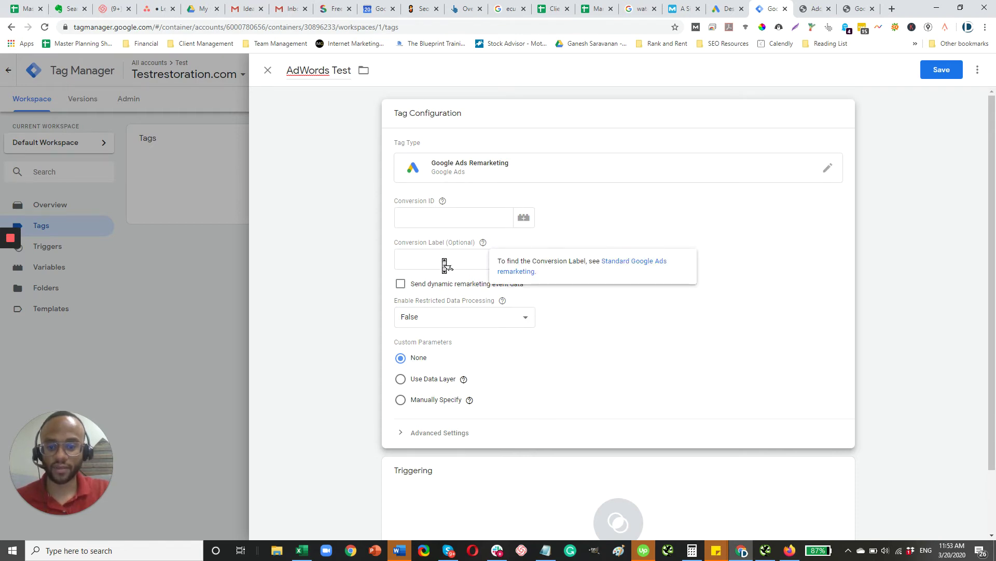
pyautogui.moveTo(445, 209)
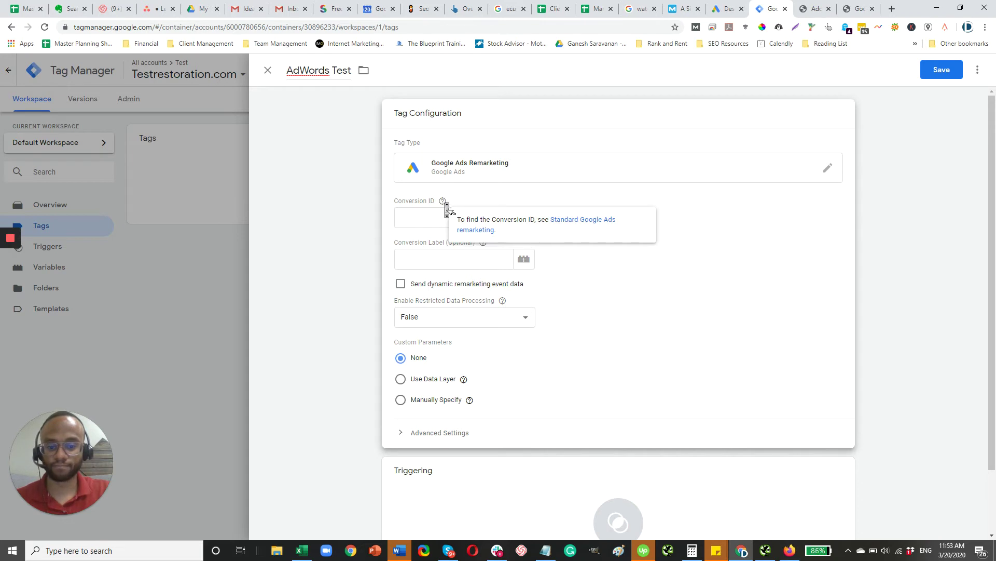
pyautogui.scroll(-2, 498, 370)
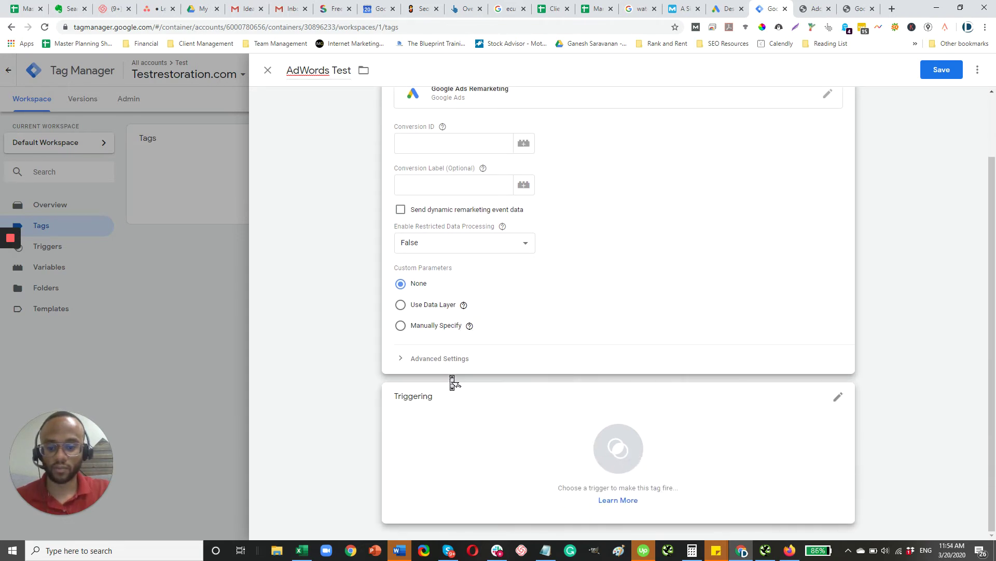
pyautogui.click(626, 459)
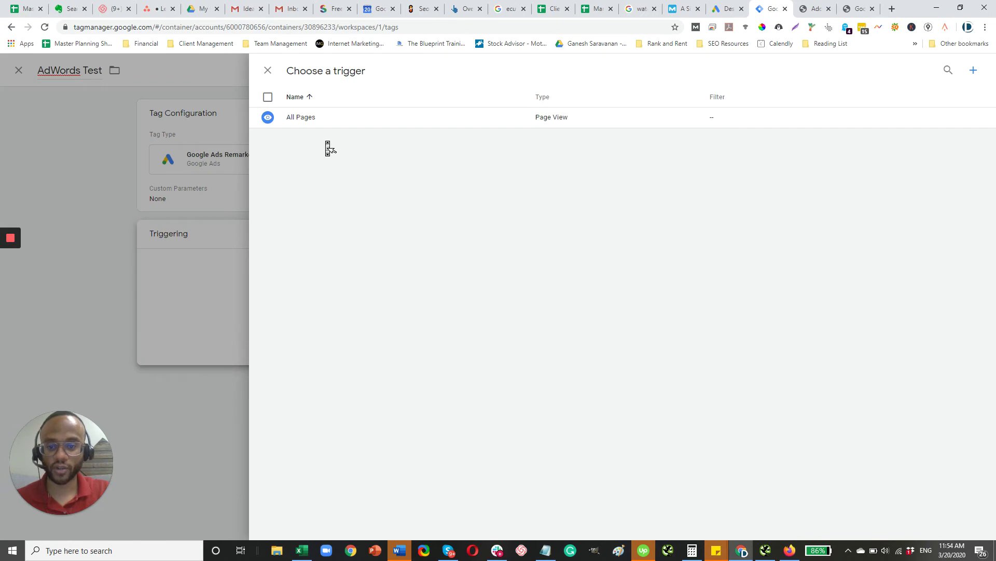
pyautogui.click(375, 128)
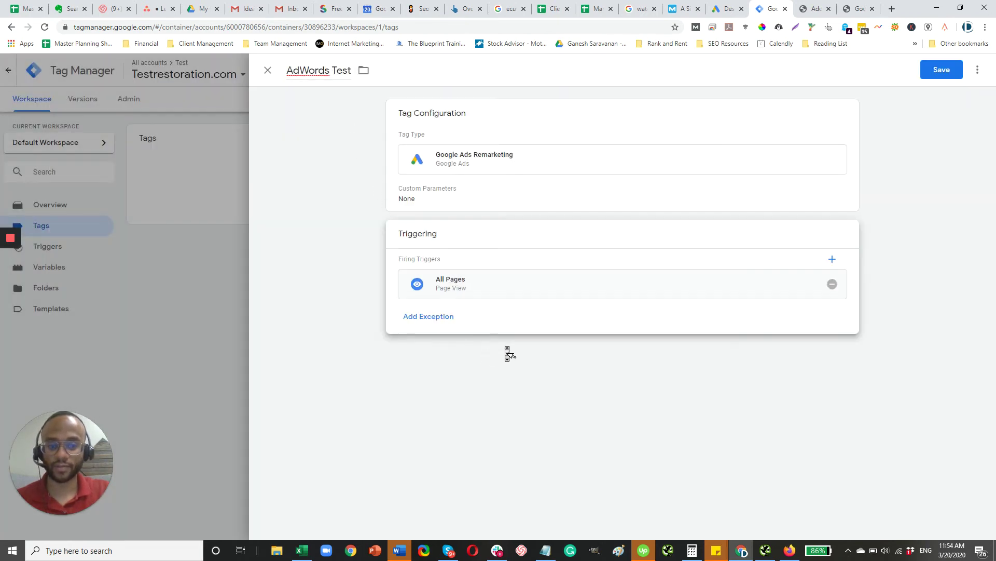
pyautogui.click(928, 73)
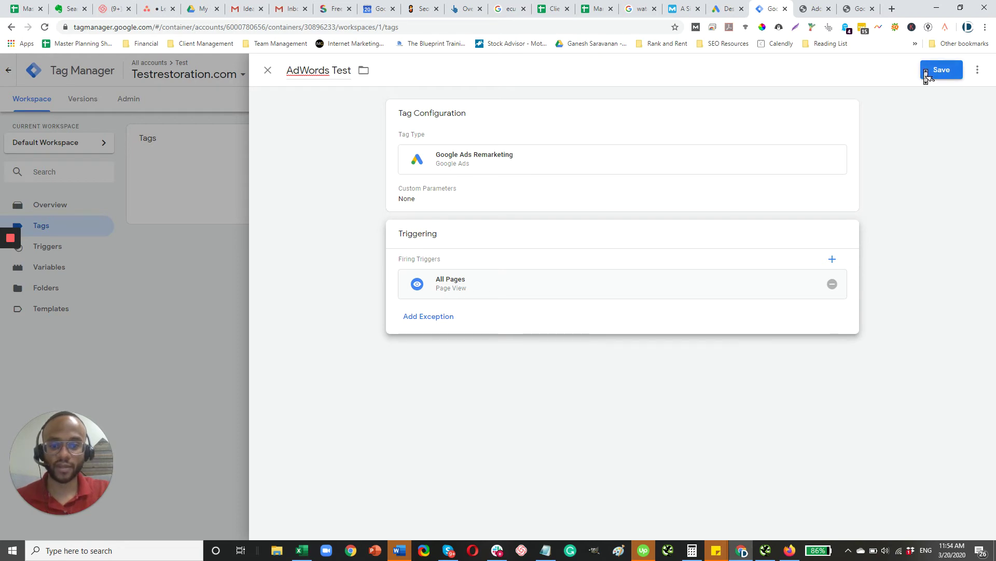
pyautogui.click(606, 176)
# Reopen the tag configuration and open the Conversion ID help article in a new tab
pyautogui.click(473, 218)
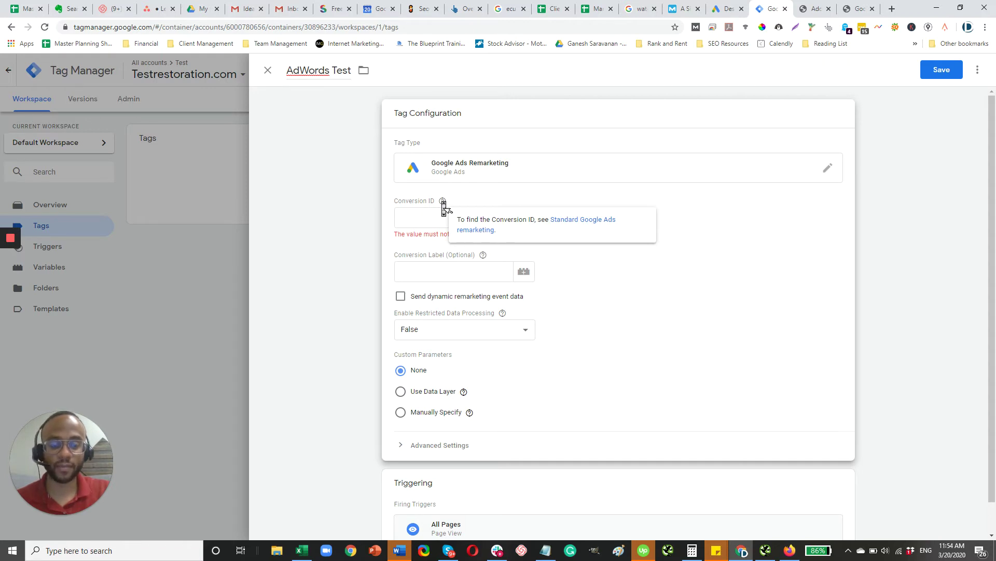
pyautogui.click(444, 222)
pyautogui.click(443, 202)
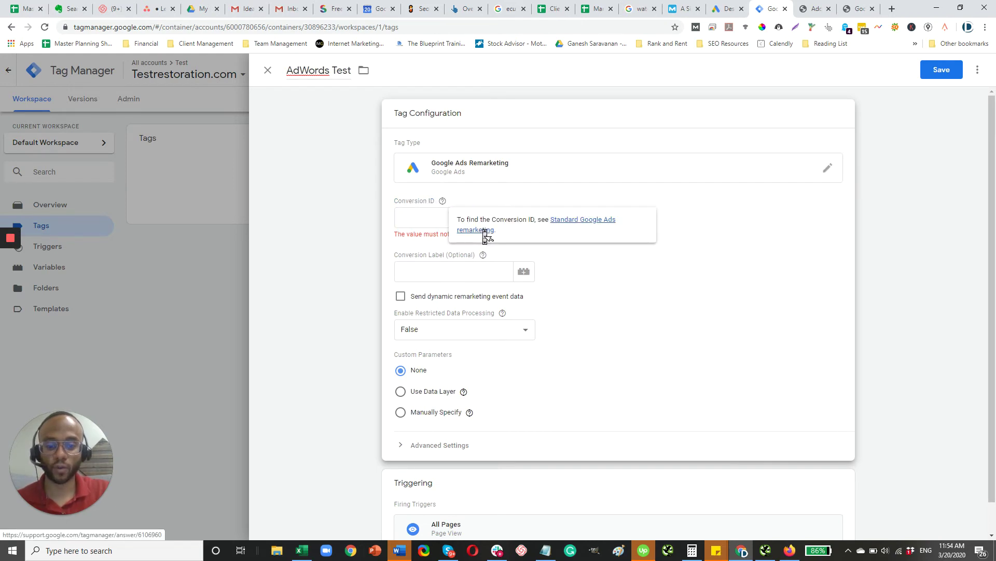
pyautogui.rightClick(555, 220)
pyautogui.press('Escape')
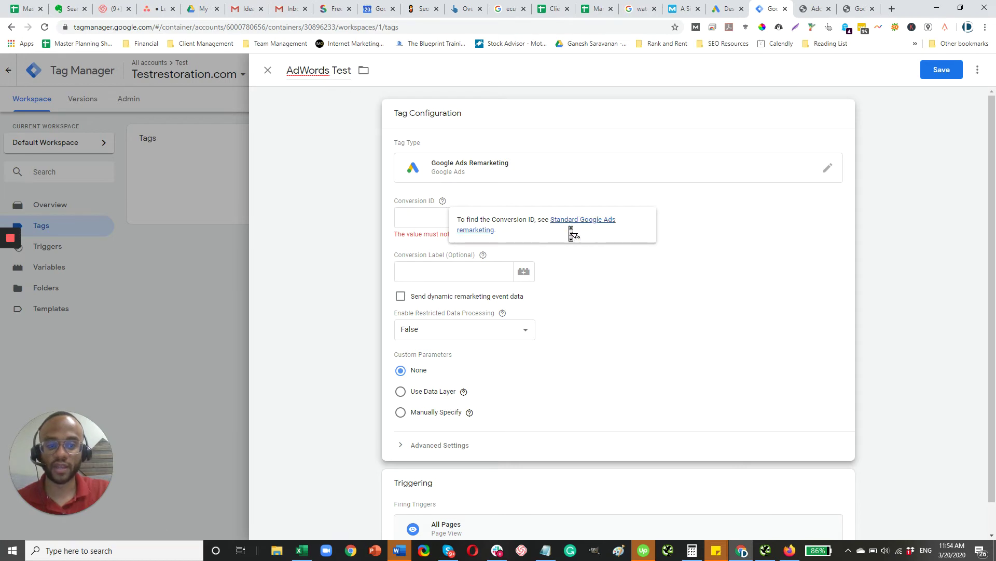
# Read the Standard Google Ads remarketing help article, then return to Google Ads' Audience manager
pyautogui.click(772, 9)
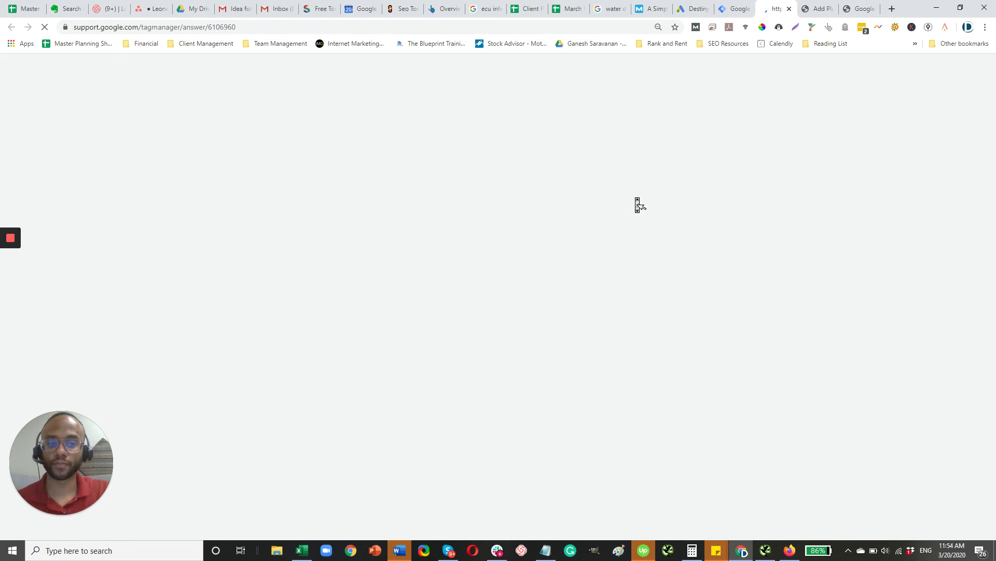
pyautogui.click(724, 8)
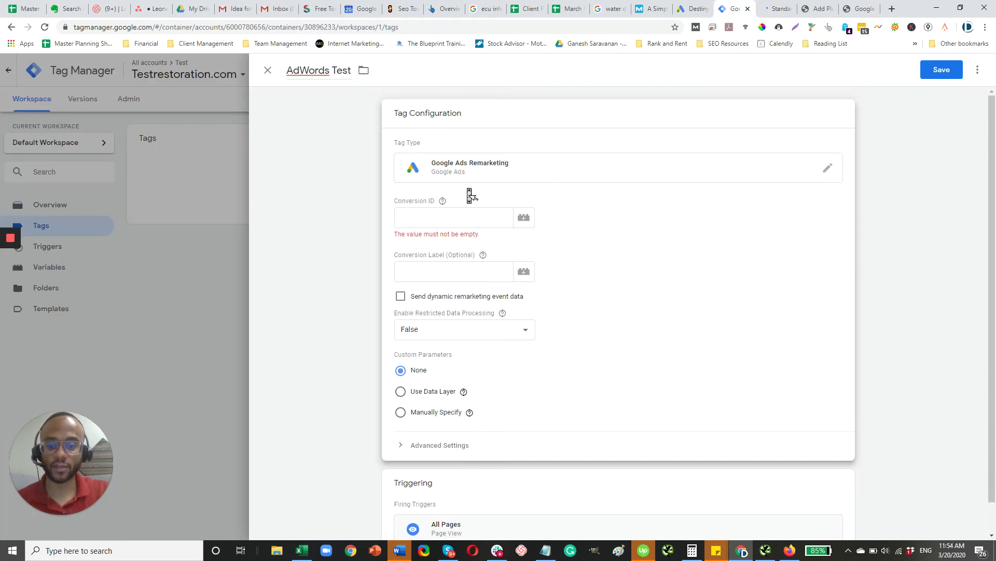
pyautogui.click(778, 8)
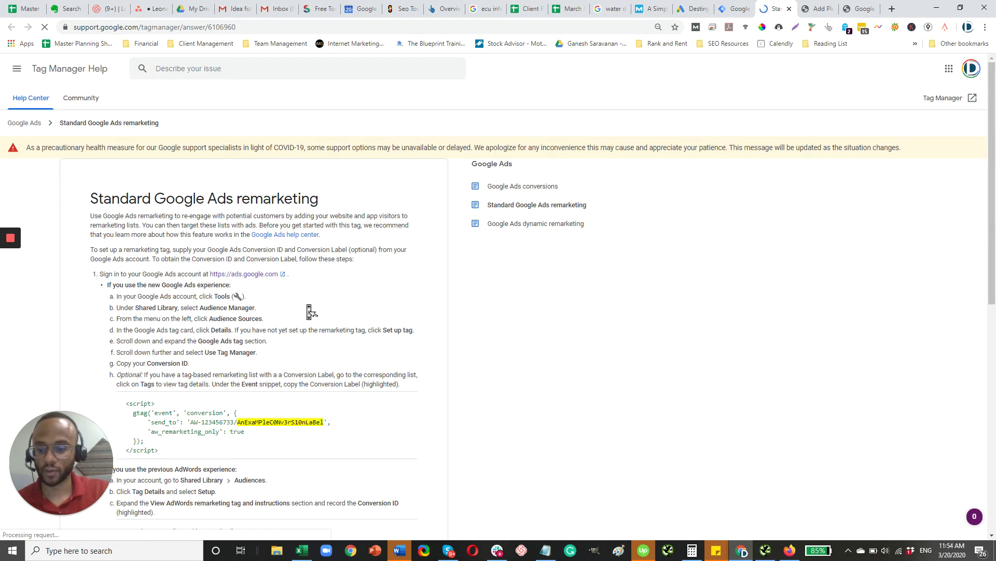
pyautogui.scroll(-1, 192, 295)
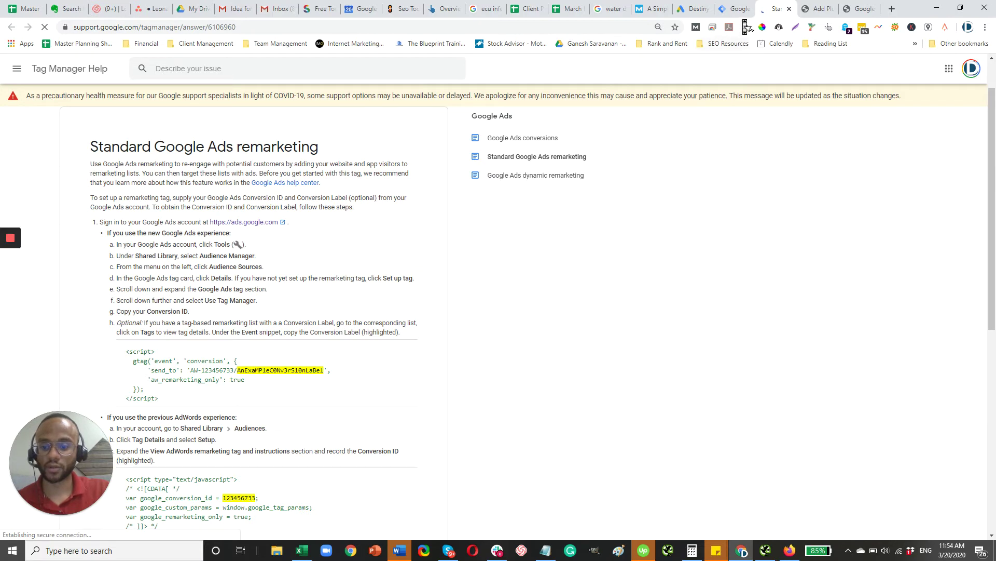
pyautogui.click(689, 8)
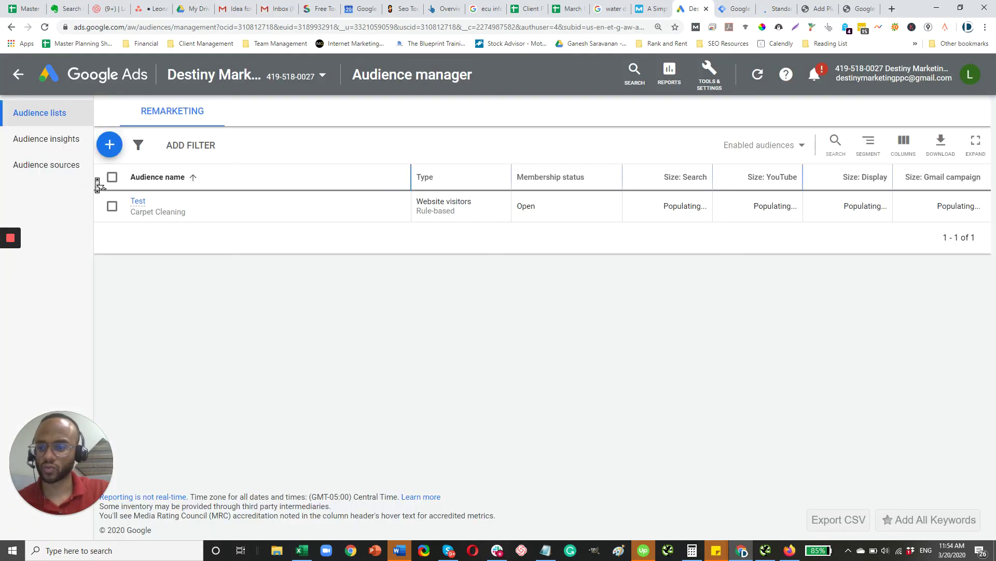
# On the Audience sources page, begin setting up the Google Ads tag
pyautogui.click(51, 166)
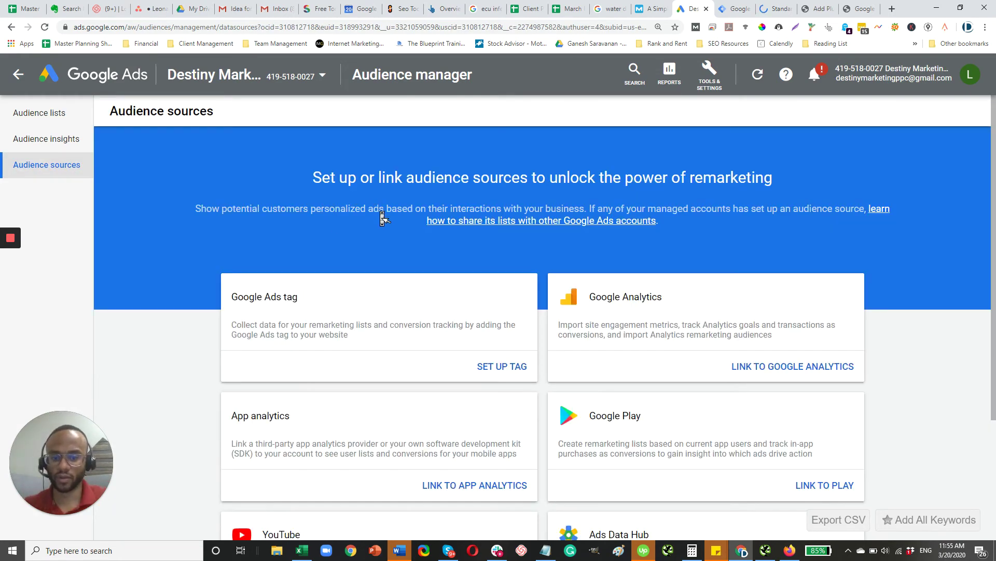
pyautogui.scroll(-3, 383, 218)
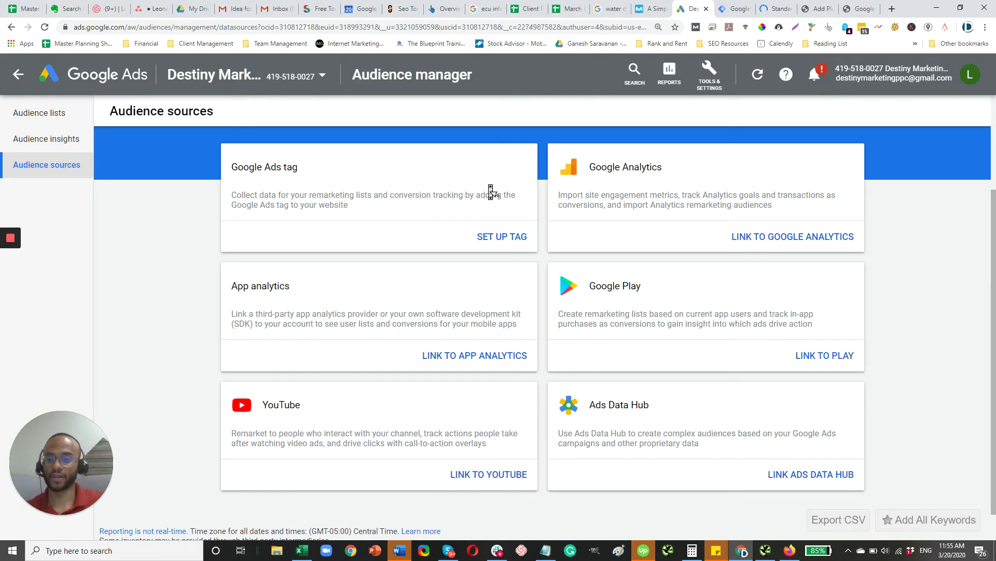
pyautogui.scroll(2, 338, 247)
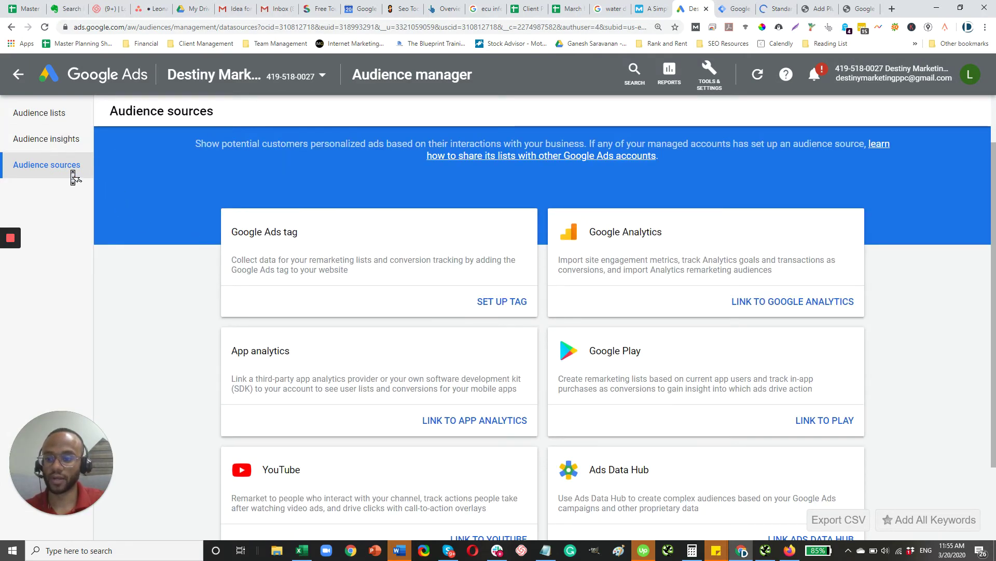
pyautogui.click(52, 164)
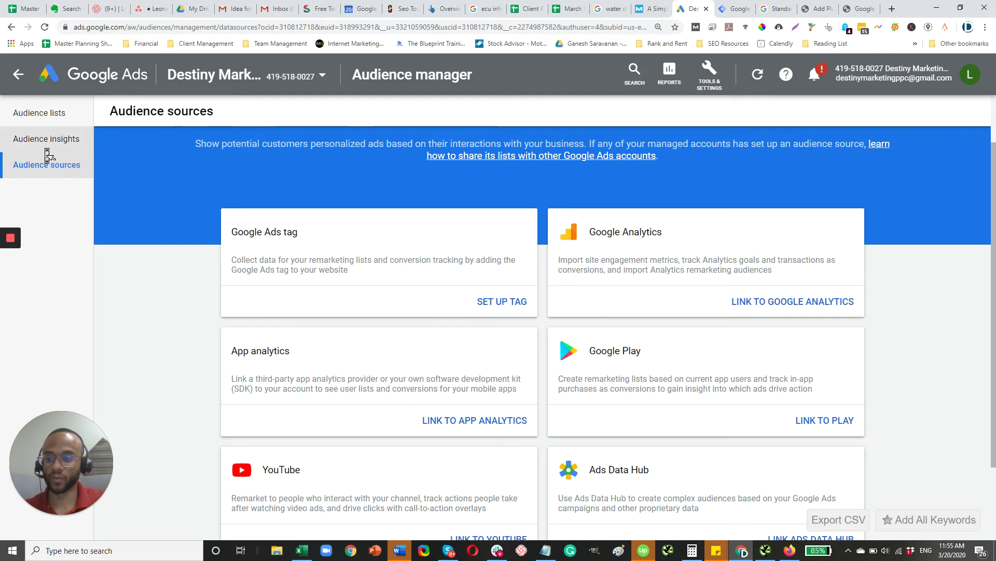
pyautogui.click(504, 309)
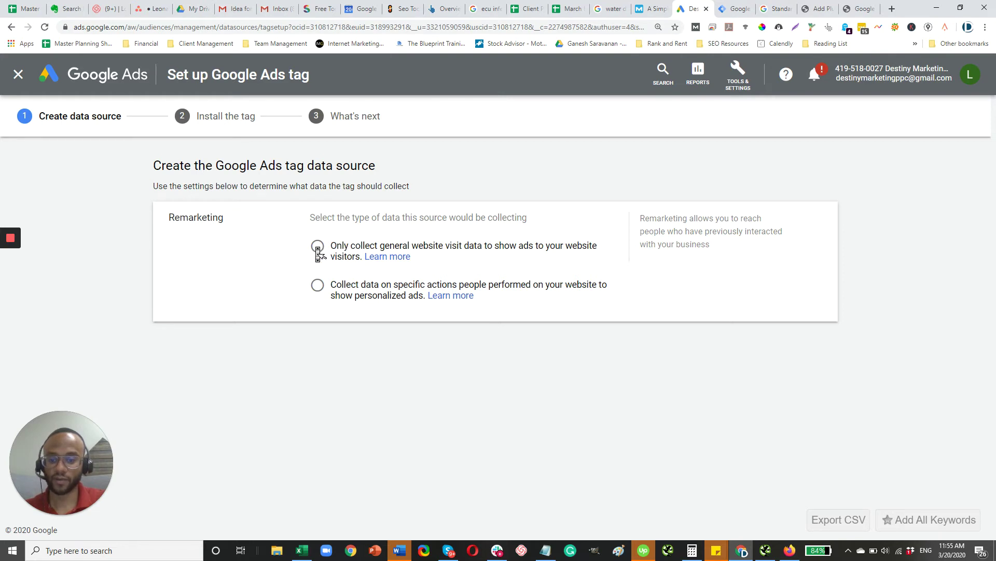
# Collect only general website visit data, pick Google Tag Manager installation, and copy the Conversion ID
pyautogui.click(317, 247)
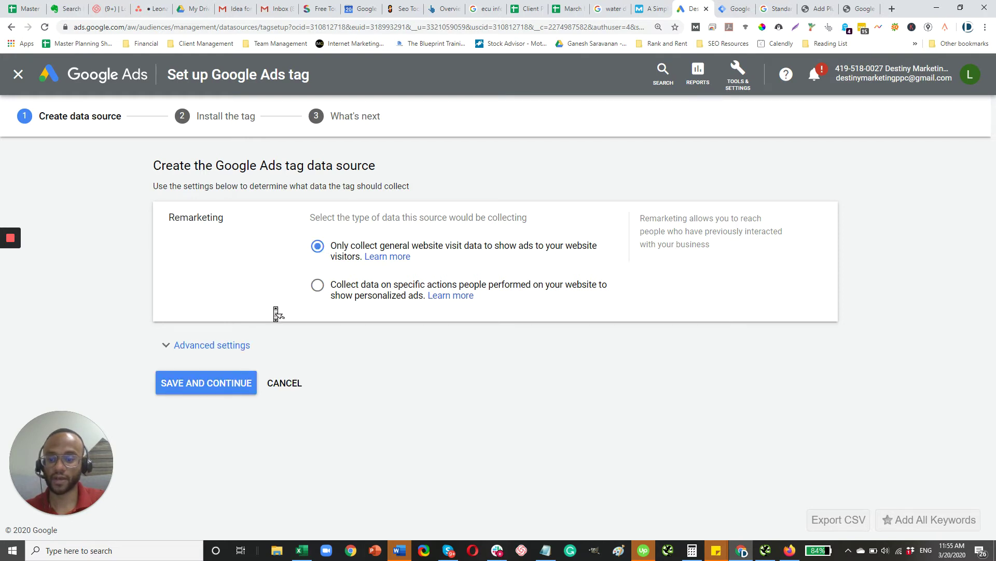
pyautogui.click(227, 384)
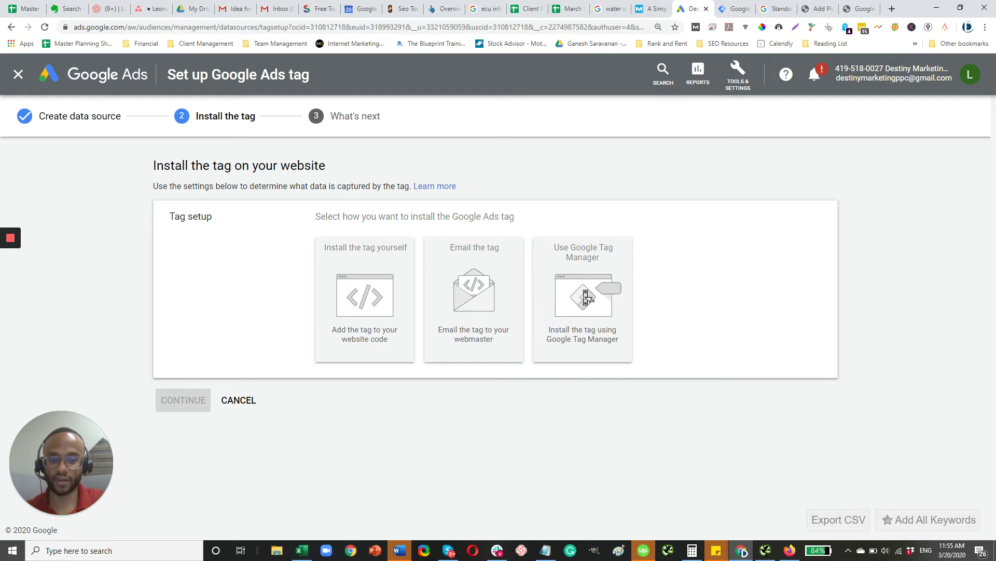
pyautogui.click(583, 300)
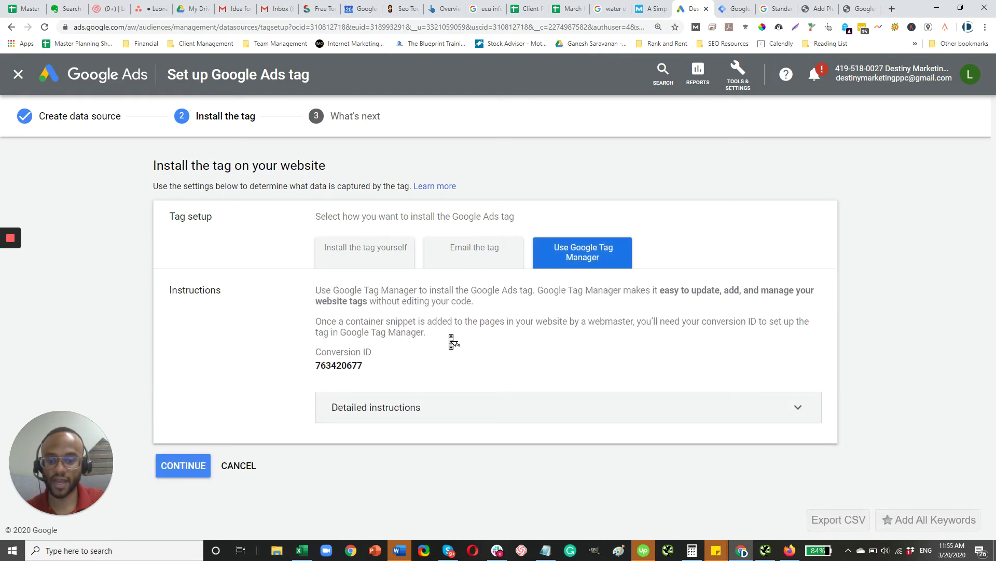
pyautogui.moveTo(374, 374); pyautogui.dragTo(314, 371)
pyautogui.hotkey('ctrl', 'c')
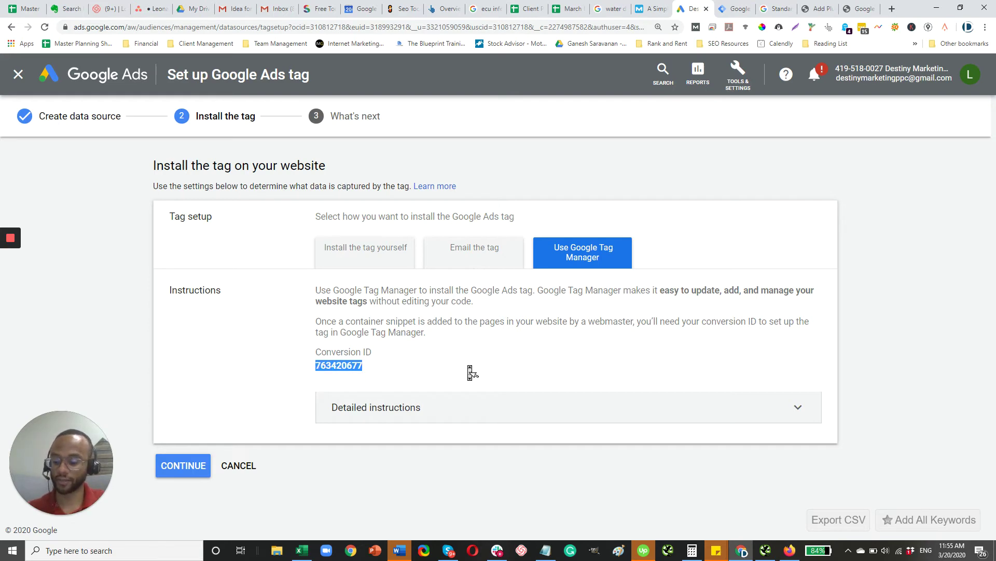
pyautogui.click(742, 7)
# Paste the copied Conversion ID into the AdWords Test tag and save the tag
pyautogui.click(452, 222)
pyautogui.hotkey('ctrl', 'v')
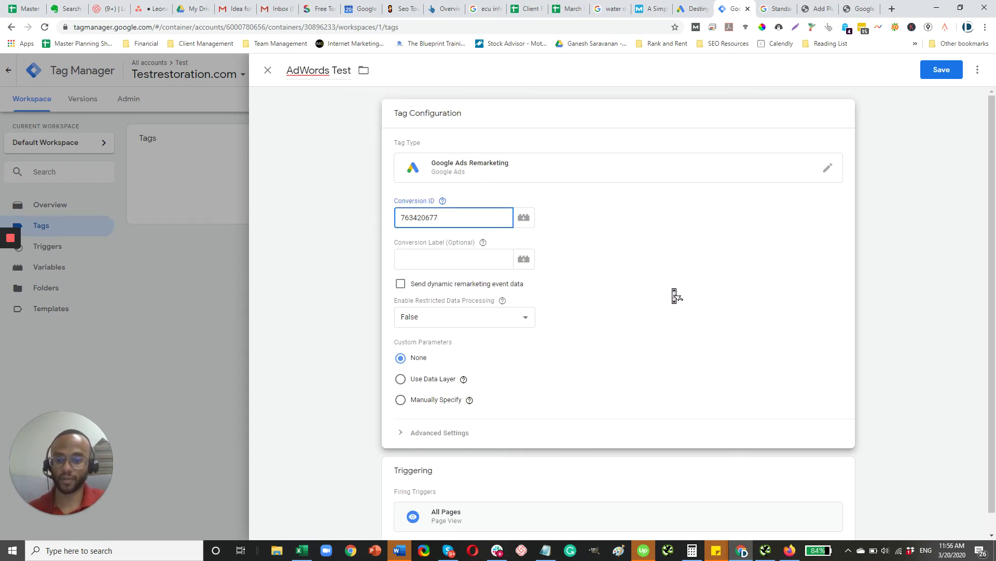
pyautogui.click(676, 296)
pyautogui.scroll(-1, 601, 319)
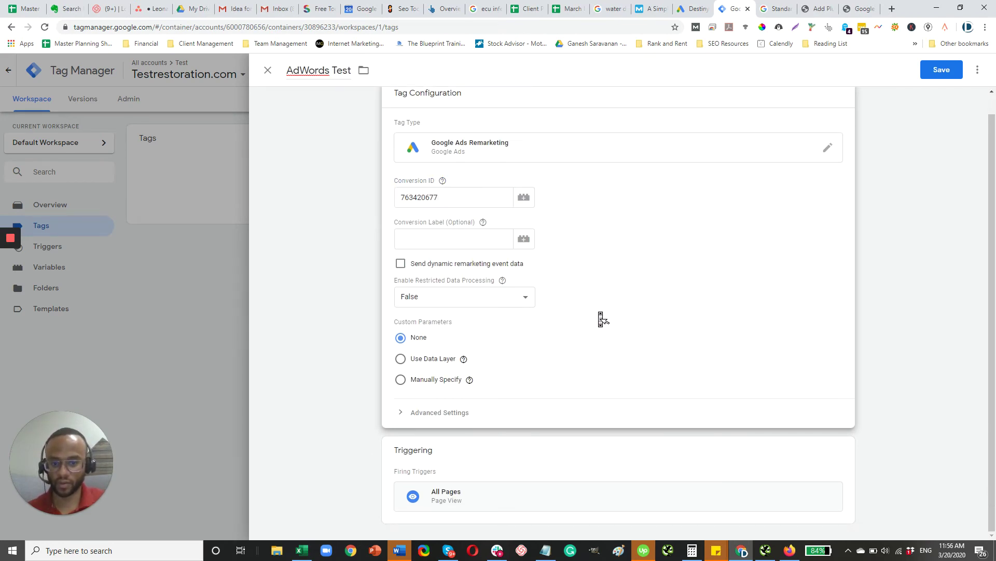
pyautogui.click(948, 79)
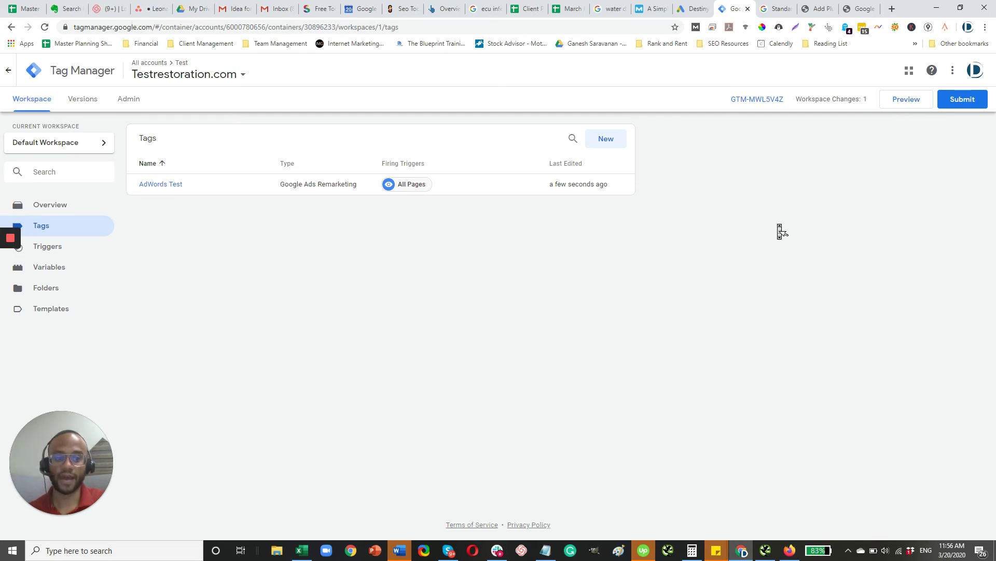
# Submit the workspace changes as version 'V1 - AdWords Remarketing' and publish them to Live
pyautogui.click(964, 102)
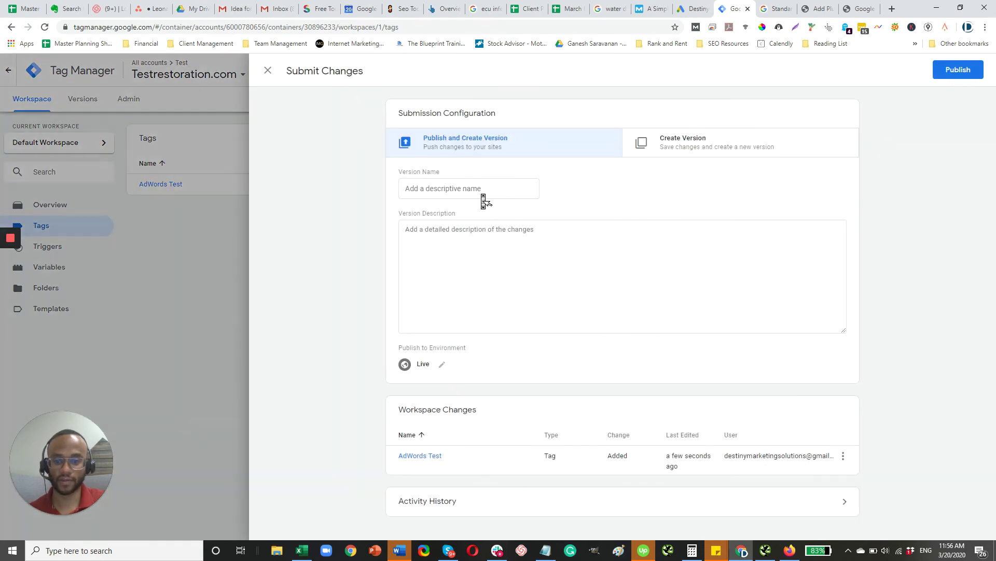
pyautogui.click(483, 197)
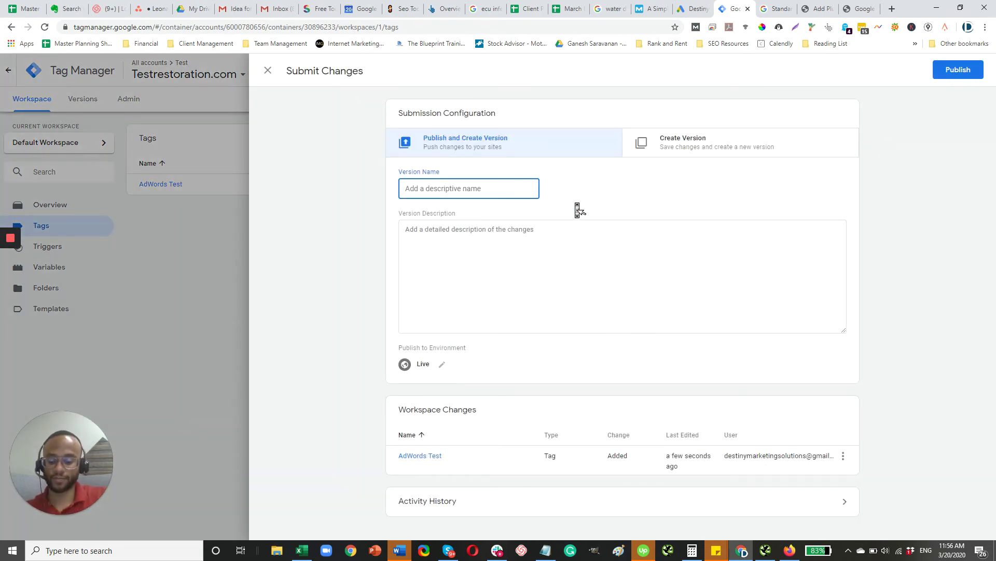
pyautogui.write('V1 - AdWords Remarketing')
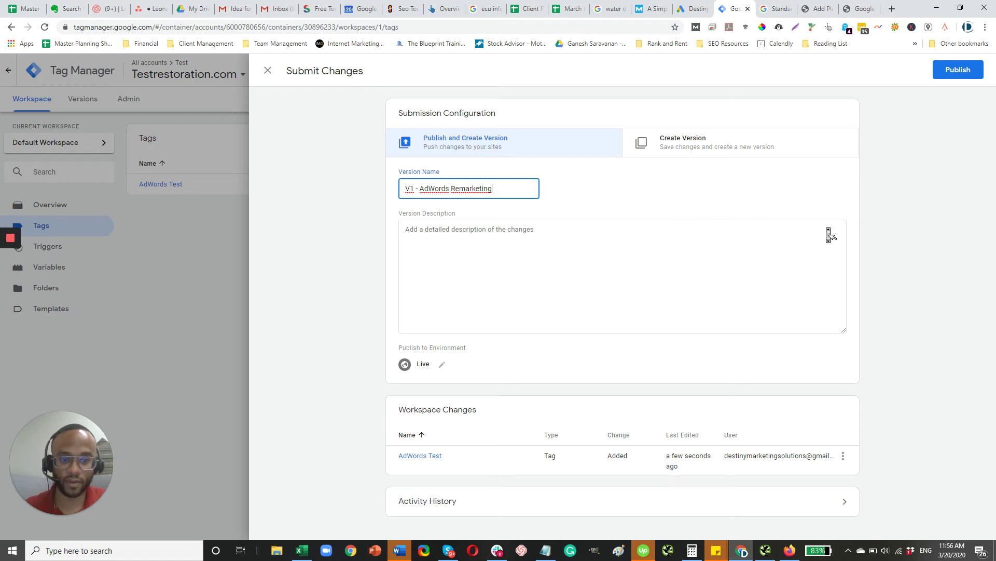
pyautogui.click(959, 76)
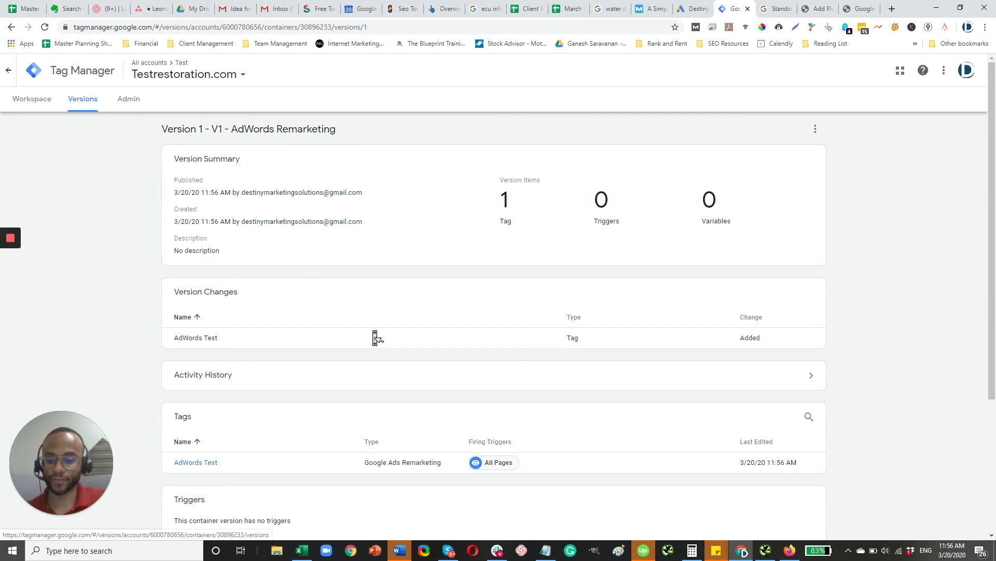
pyautogui.scroll(-1, 374, 341)
pyautogui.scroll(-3, 361, 344)
pyautogui.scroll(4, 361, 344)
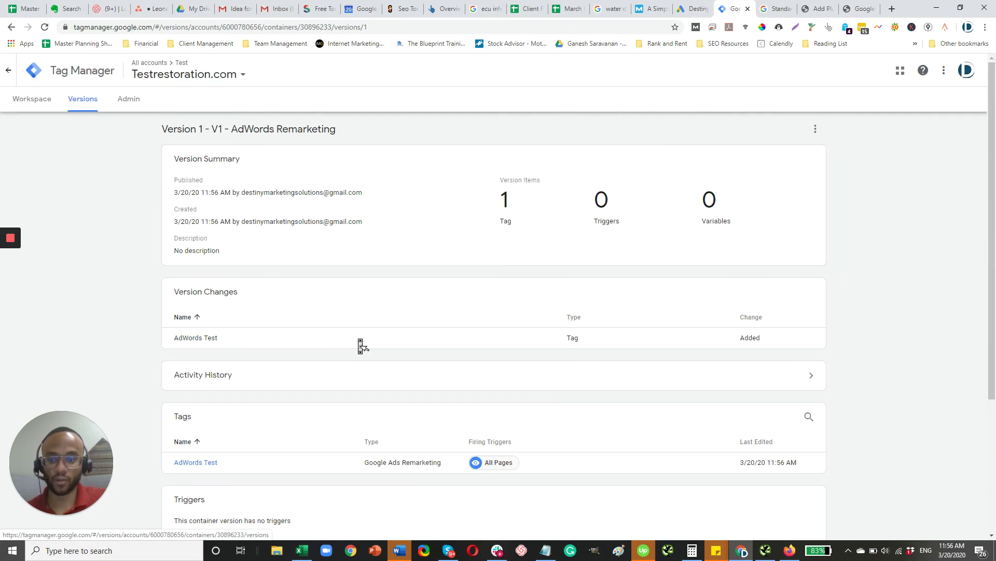
pyautogui.scroll(-3, 360, 344)
pyautogui.scroll(4, 345, 329)
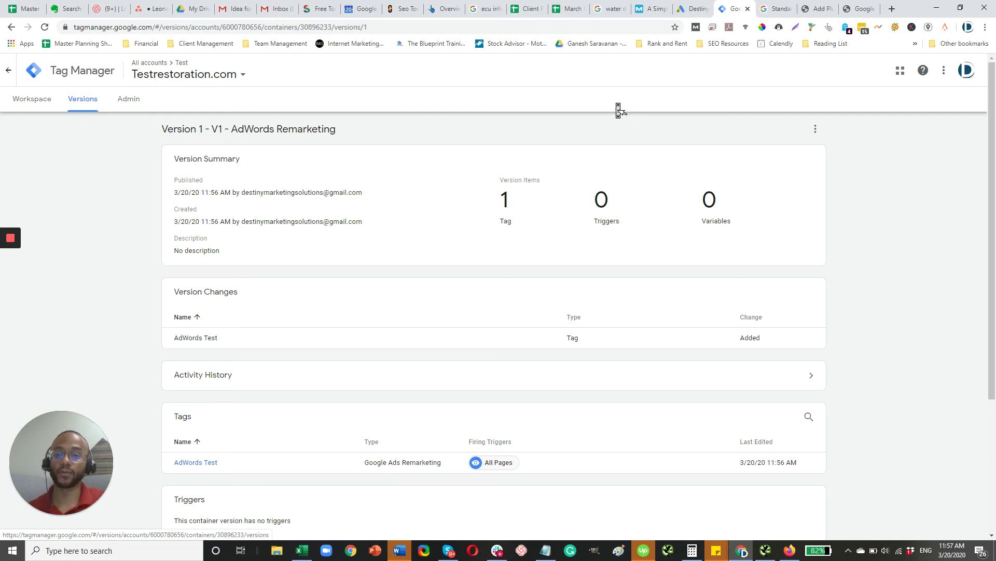
# Check Tag Manager's Version 1 details, then go to WordPress's 'gtm' plugin search results
pyautogui.click(694, 8)
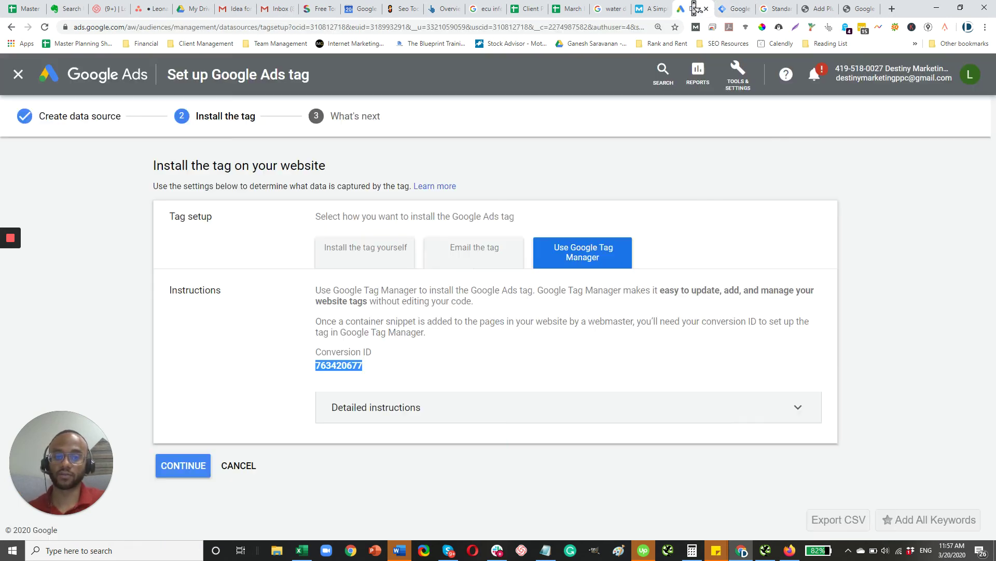
pyautogui.click(733, 9)
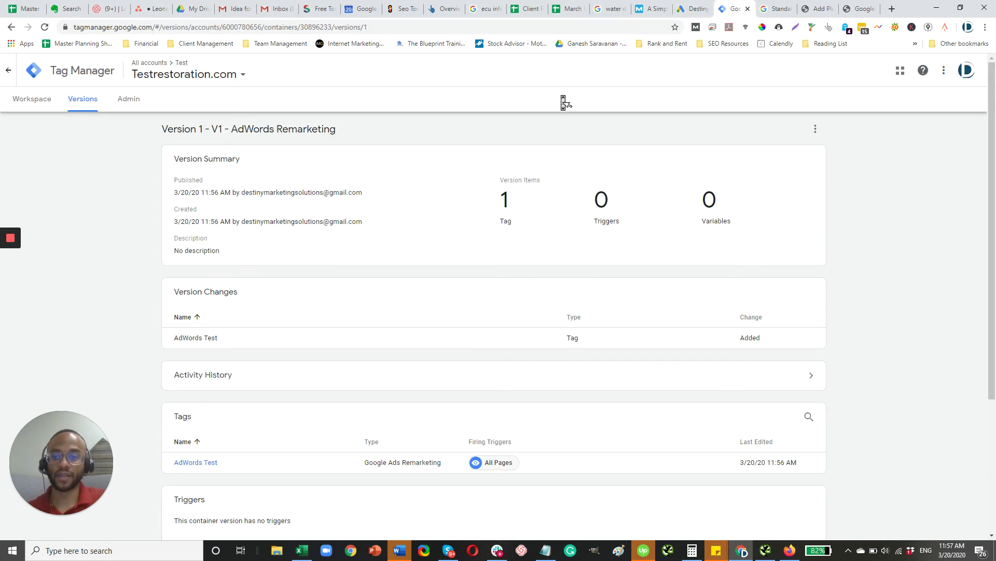
pyautogui.click(817, 9)
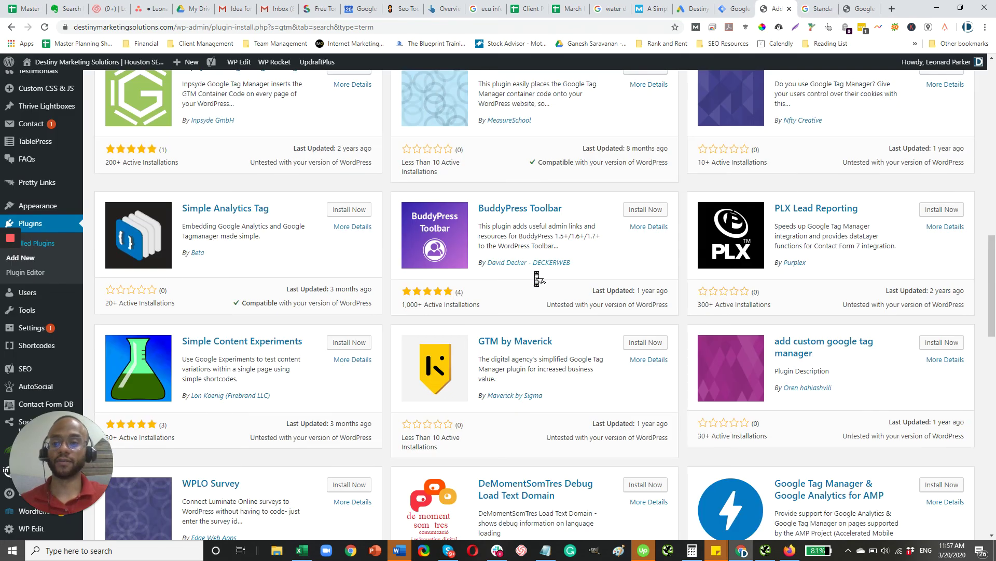
pyautogui.scroll(9, 536, 280)
pyautogui.scroll(7, 537, 280)
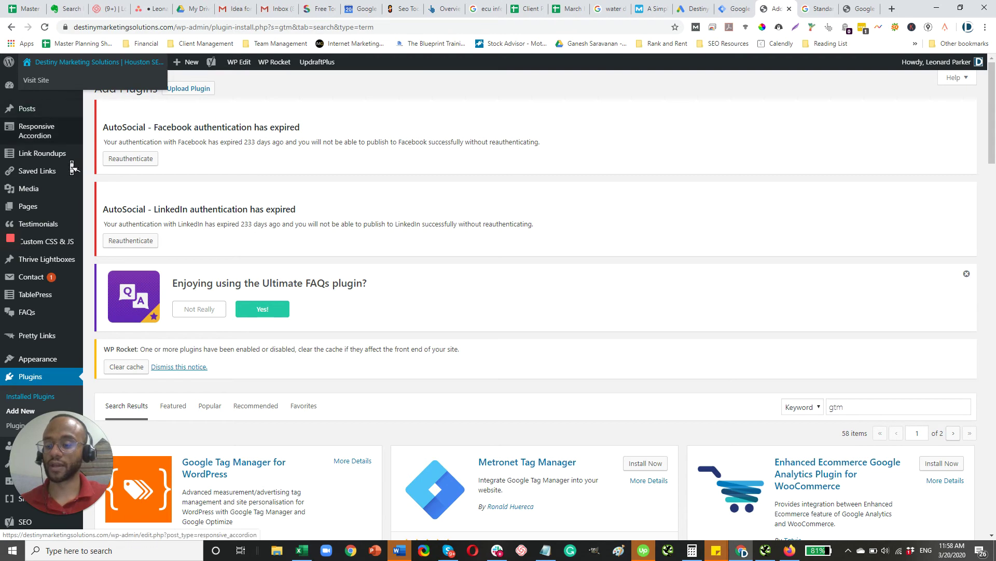
pyautogui.scroll(-1, 72, 167)
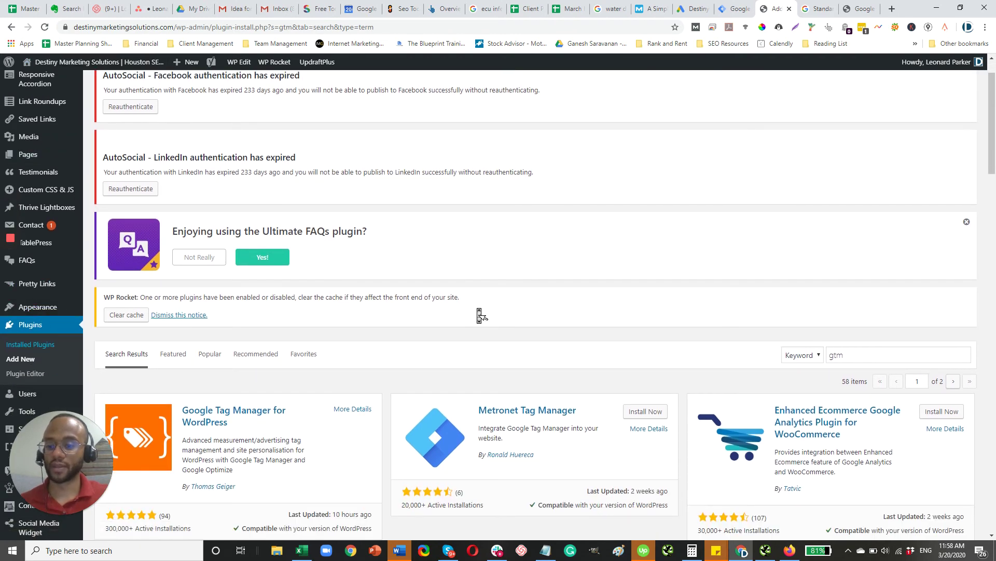
pyautogui.scroll(1, 425, 291)
pyautogui.scroll(-3, 683, 386)
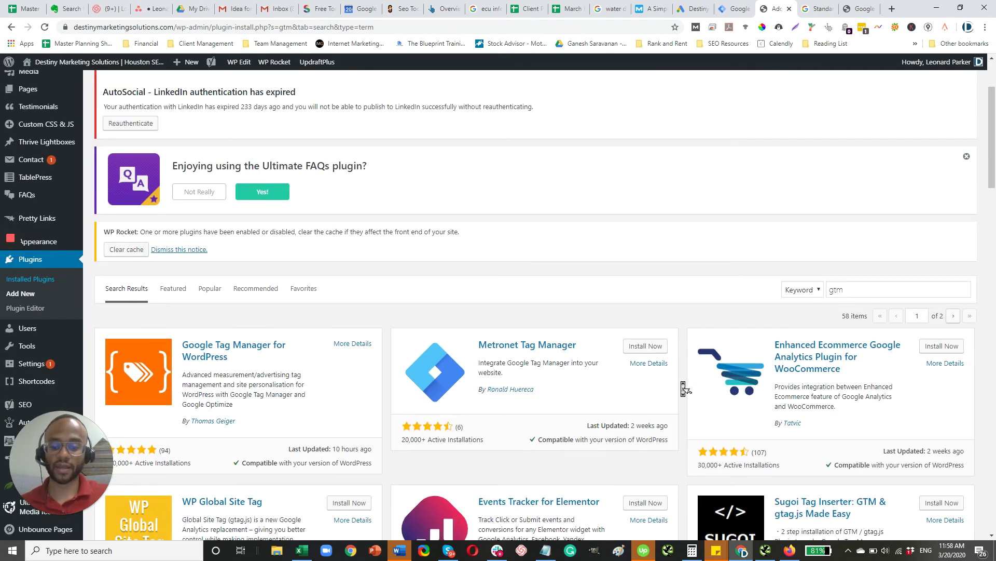
pyautogui.scroll(-1, 682, 387)
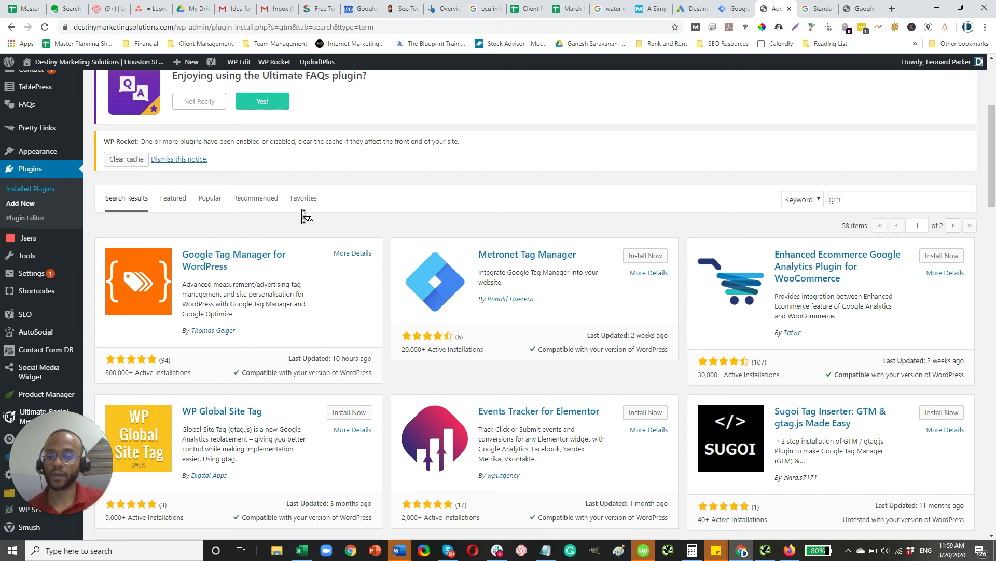
# Open WordPress Settings > Google Tag Manager and review the container ID and footer placement
pyautogui.scroll(-1, 53, 228)
pyautogui.scroll(-4, 53, 228)
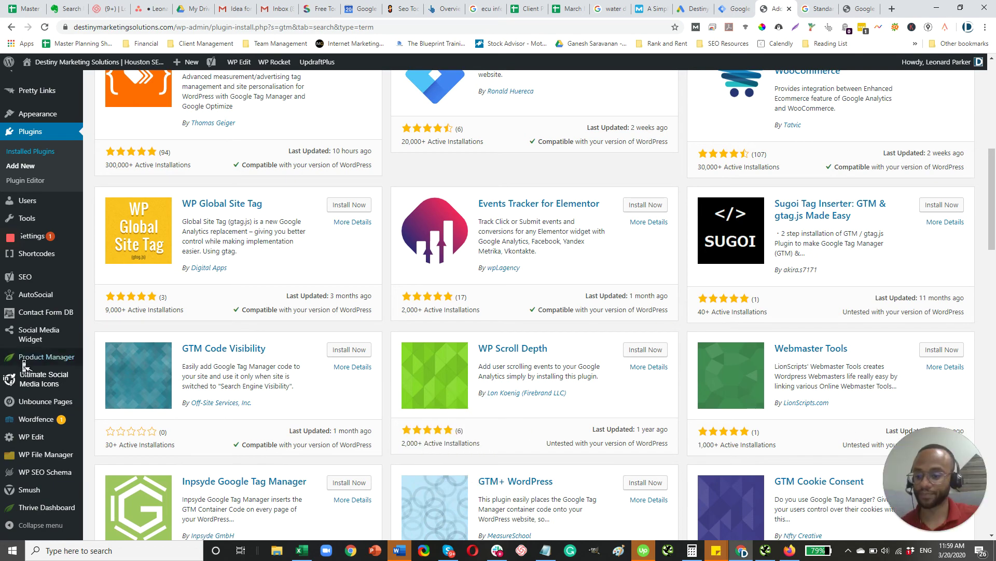
pyautogui.scroll(1, 37, 402)
pyautogui.scroll(3, 37, 403)
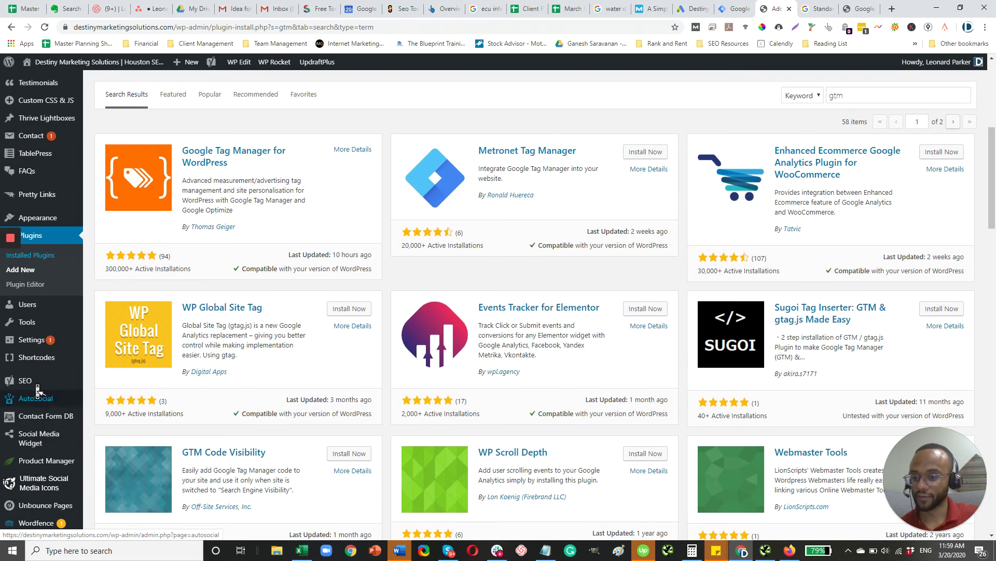
pyautogui.scroll(1, 38, 154)
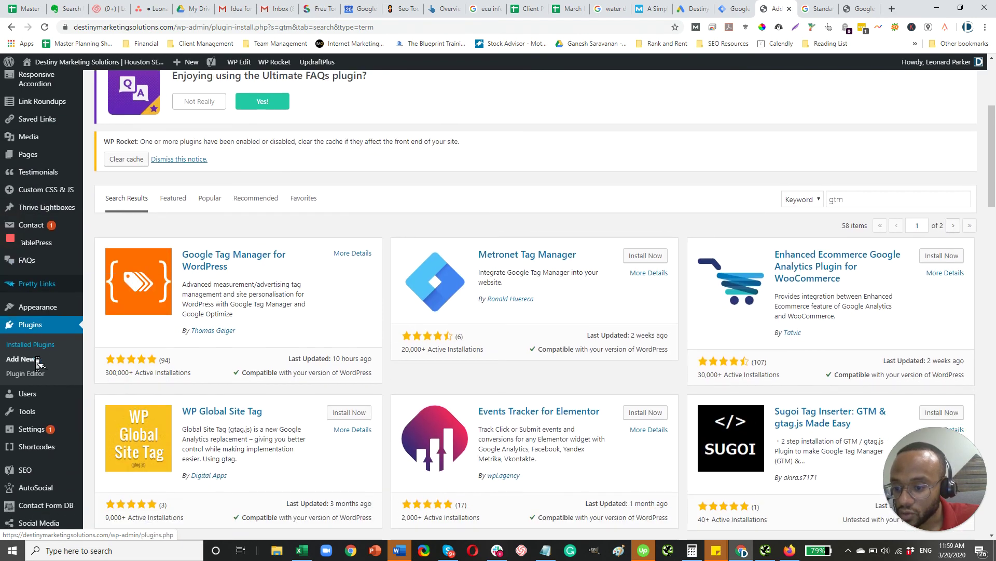
pyautogui.moveTo(37, 433)
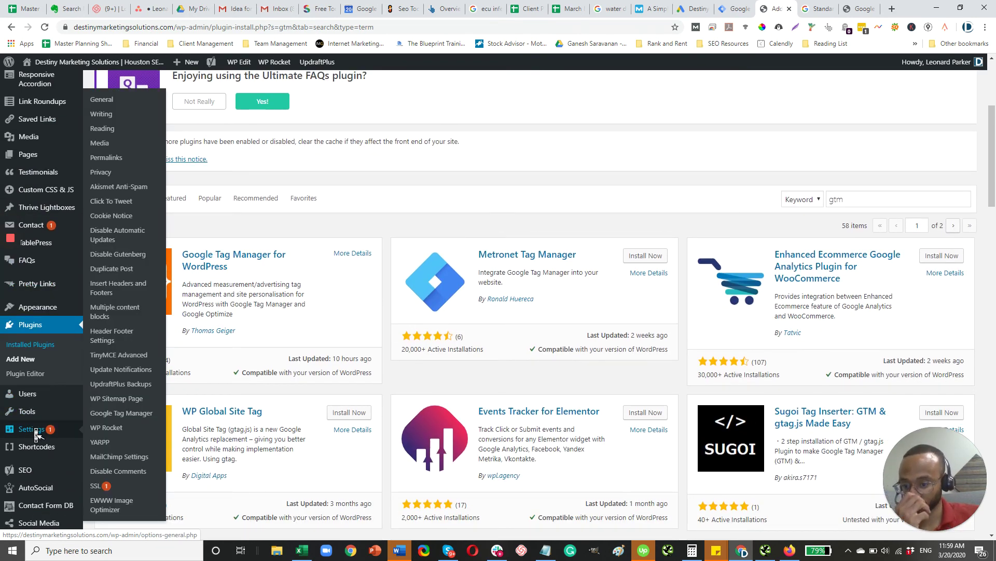
pyautogui.click(138, 417)
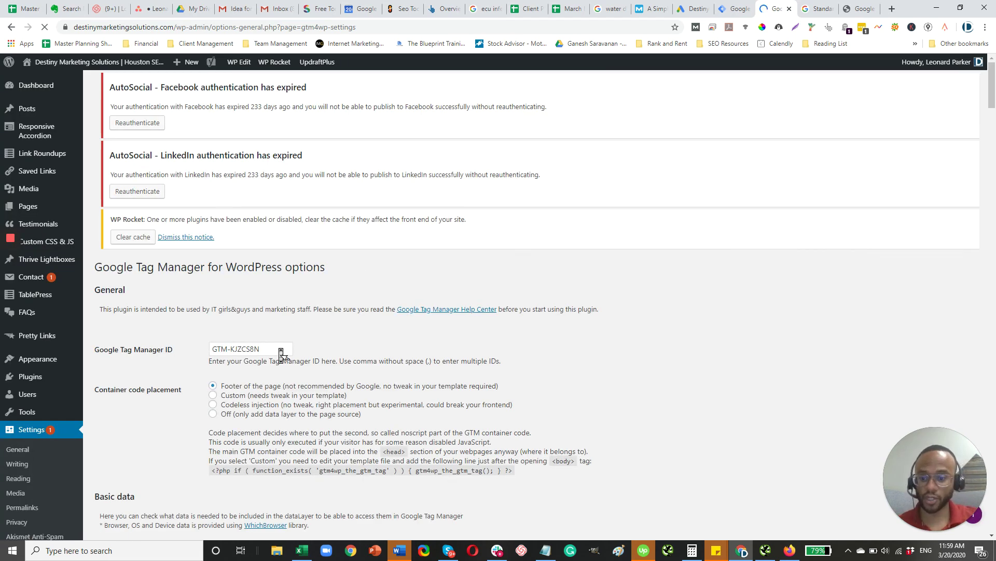
pyautogui.scroll(-4, 565, 344)
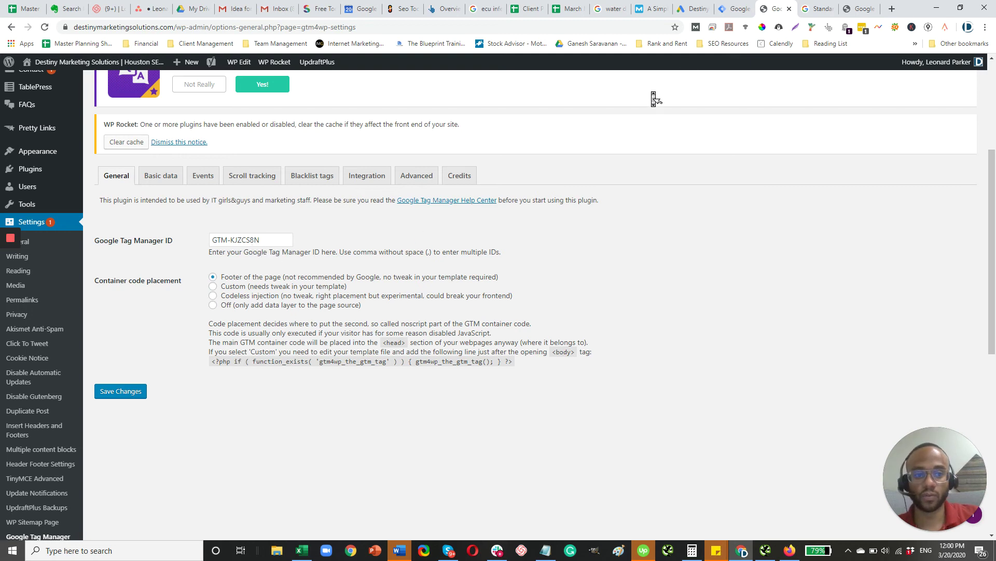
# Select container ID GTM-MWL5V4Z on the Tag Manager Admin page, then go back to WordPress settings
pyautogui.click(732, 10)
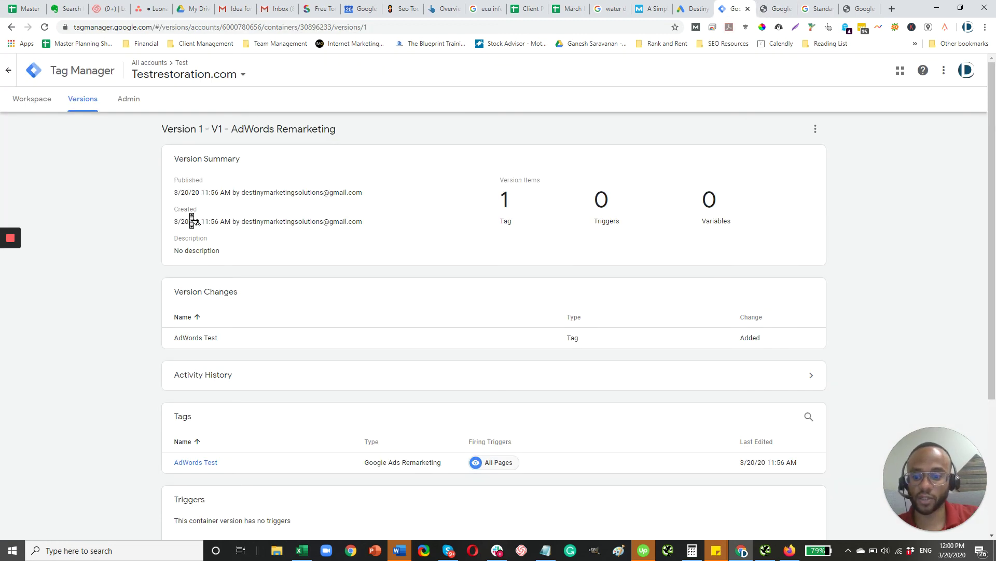
pyautogui.scroll(-4, 176, 226)
pyautogui.scroll(2, 171, 225)
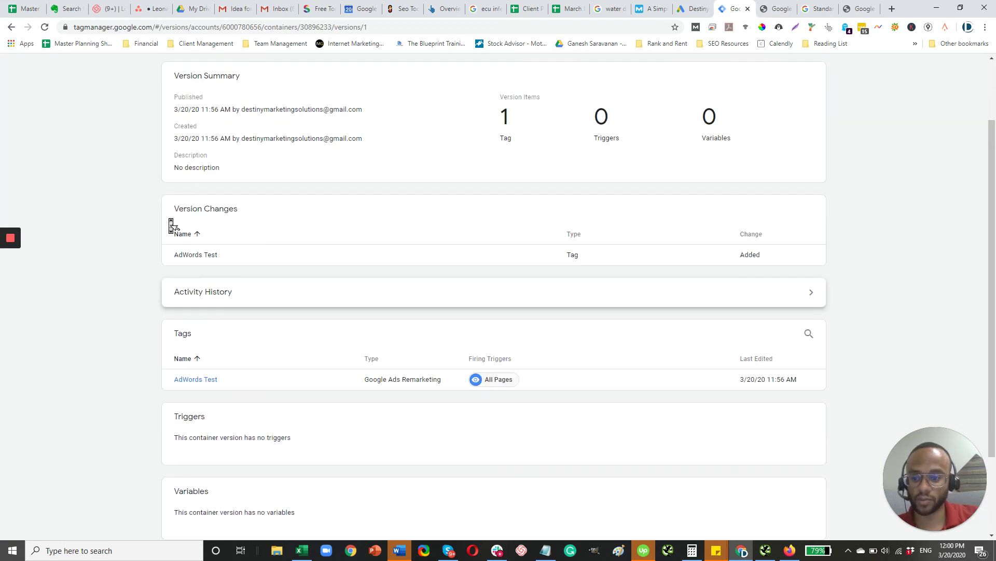
pyautogui.scroll(2, 171, 226)
pyautogui.click(130, 99)
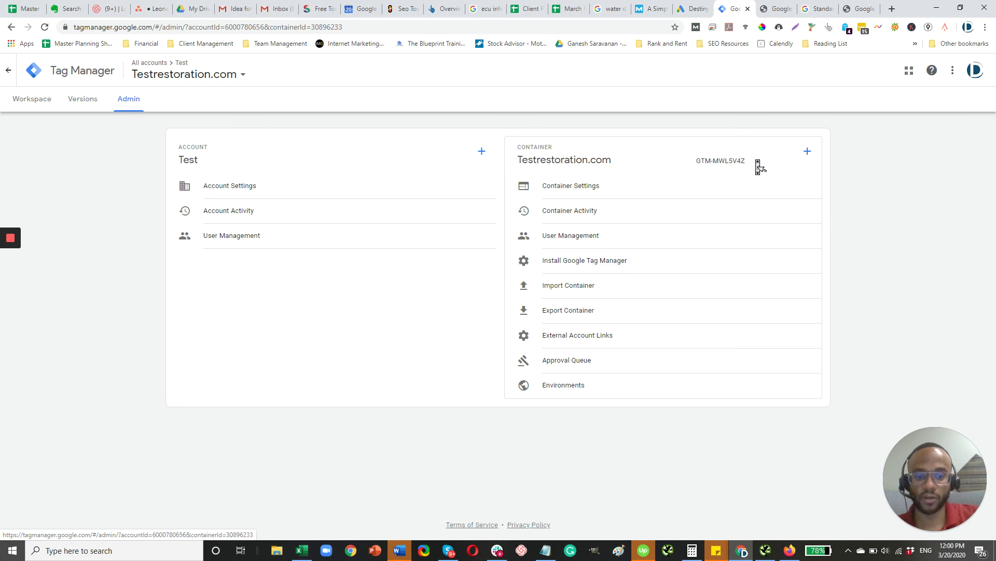
pyautogui.moveTo(758, 167); pyautogui.dragTo(703, 167)
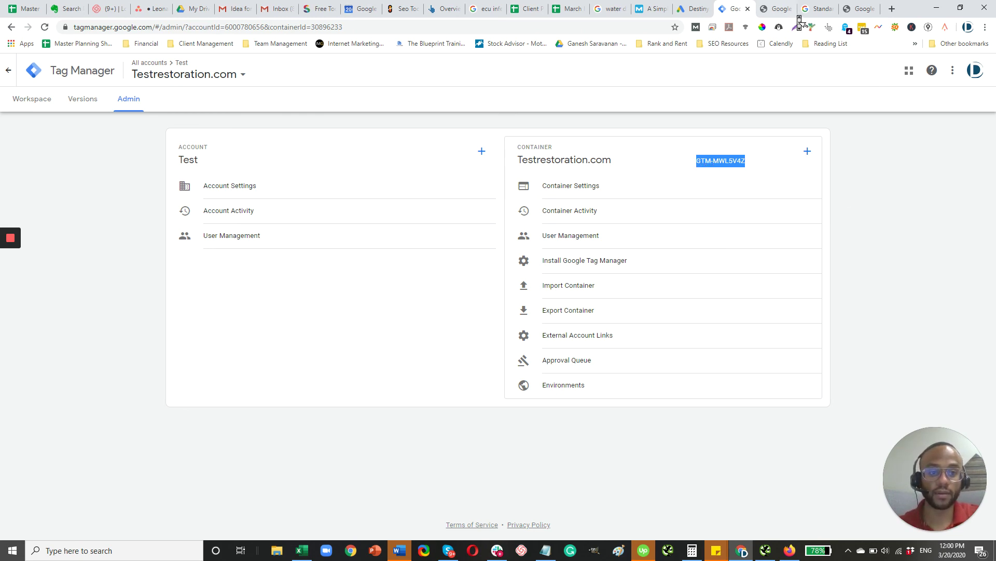
pyautogui.click(784, 7)
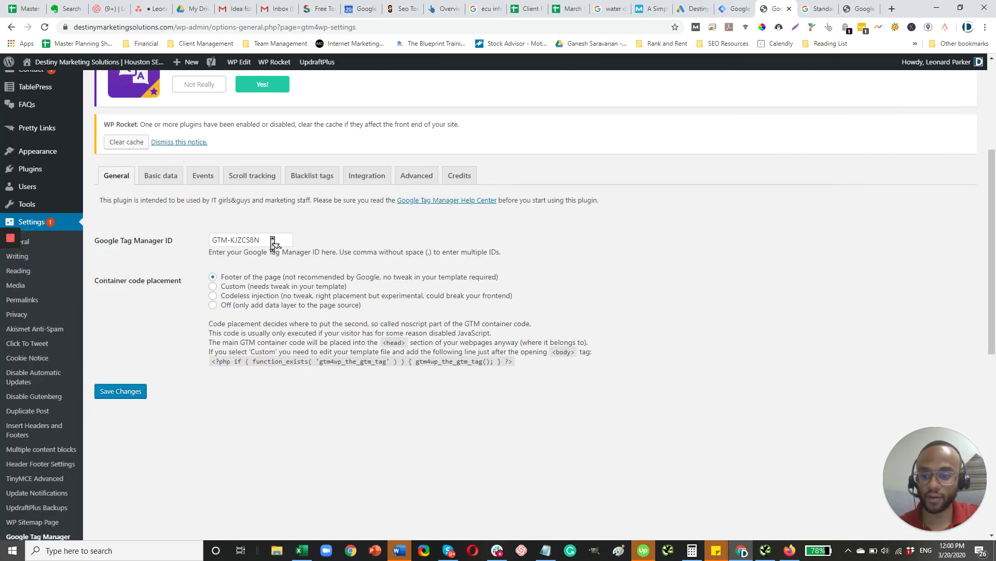
pyautogui.moveTo(285, 240); pyautogui.dragTo(218, 240)
pyautogui.click(410, 235)
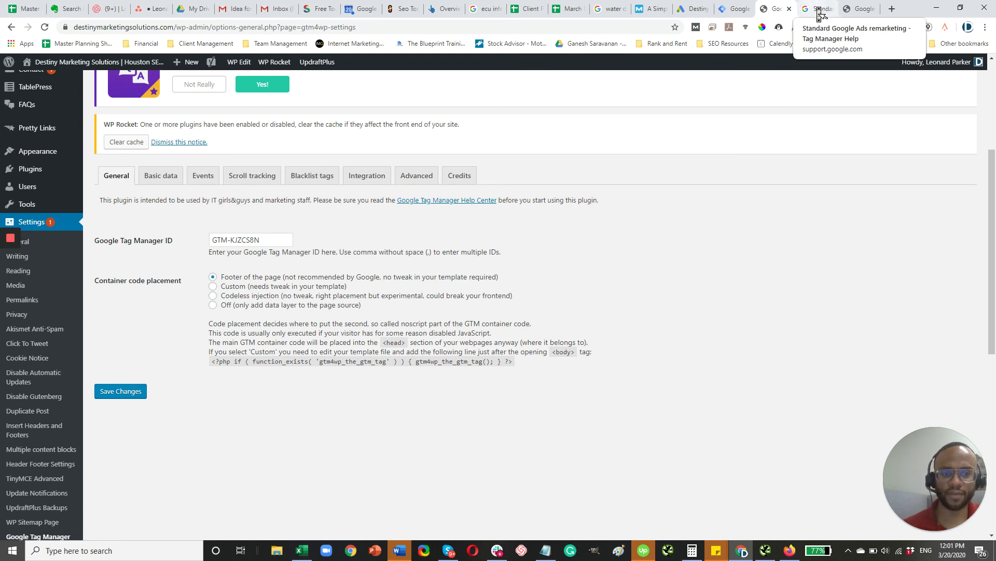
# Check Ghostery's trackers on the Standard Google Ads remarketing help page, dismissing the Midnight promo
pyautogui.click(819, 11)
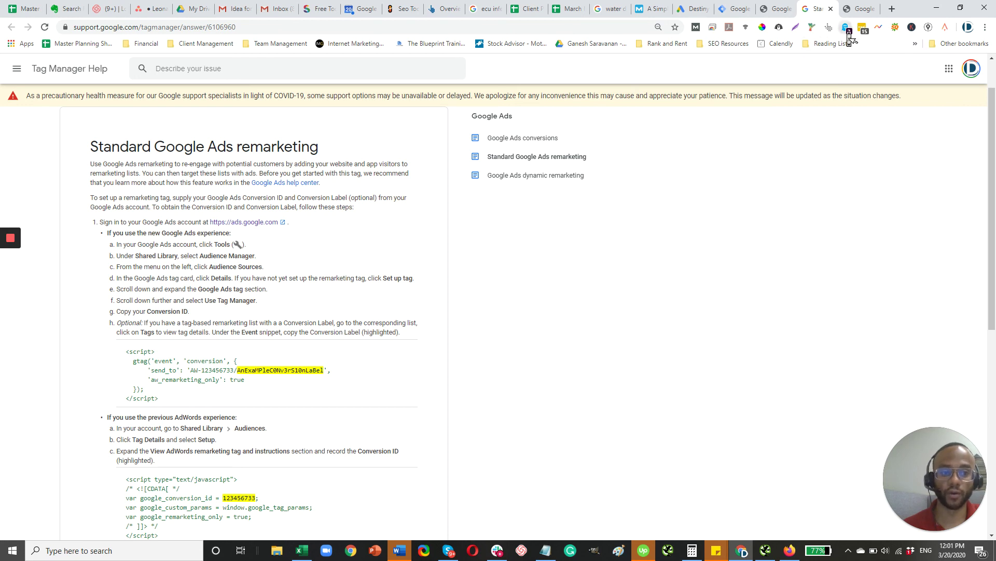
pyautogui.click(846, 27)
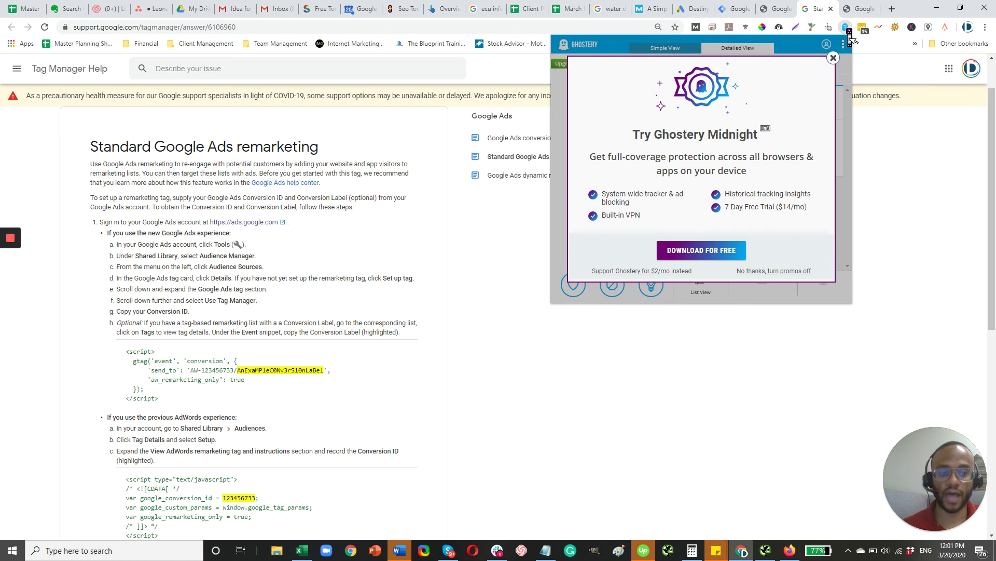
pyautogui.click(836, 60)
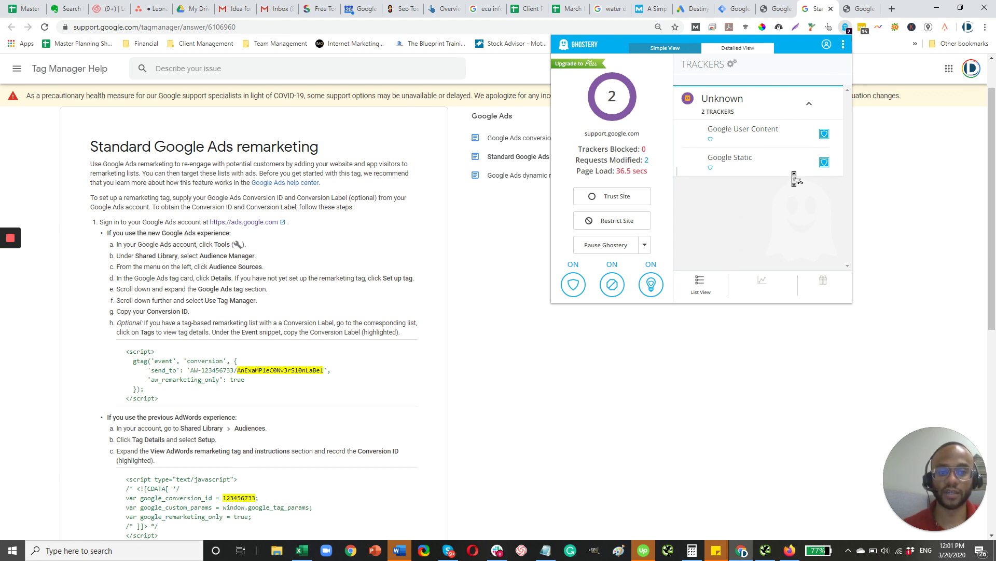
pyautogui.press('Escape')
# Check Ghostery's tracker summary on the WordPress Tag Manager settings page
pyautogui.click(779, 8)
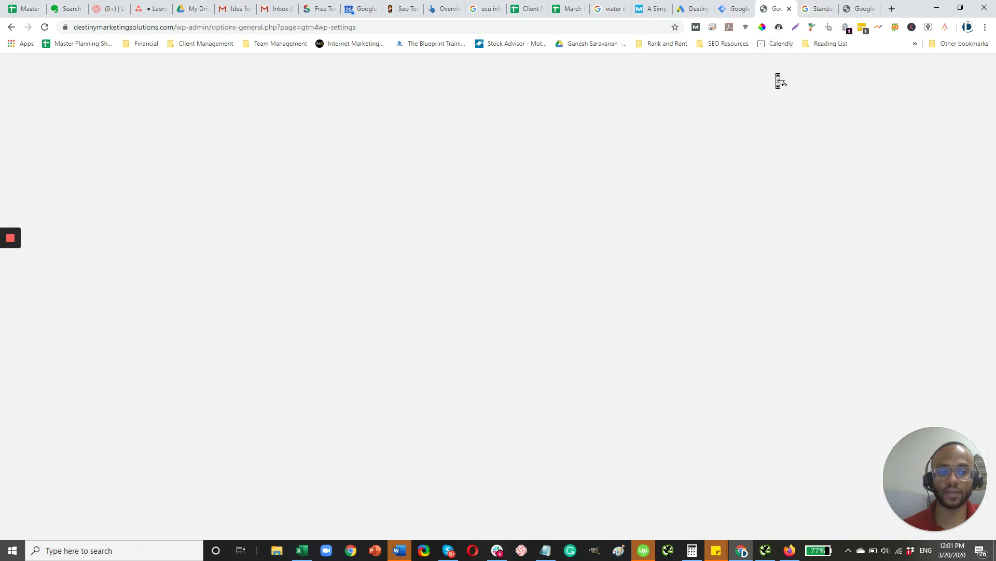
pyautogui.click(846, 29)
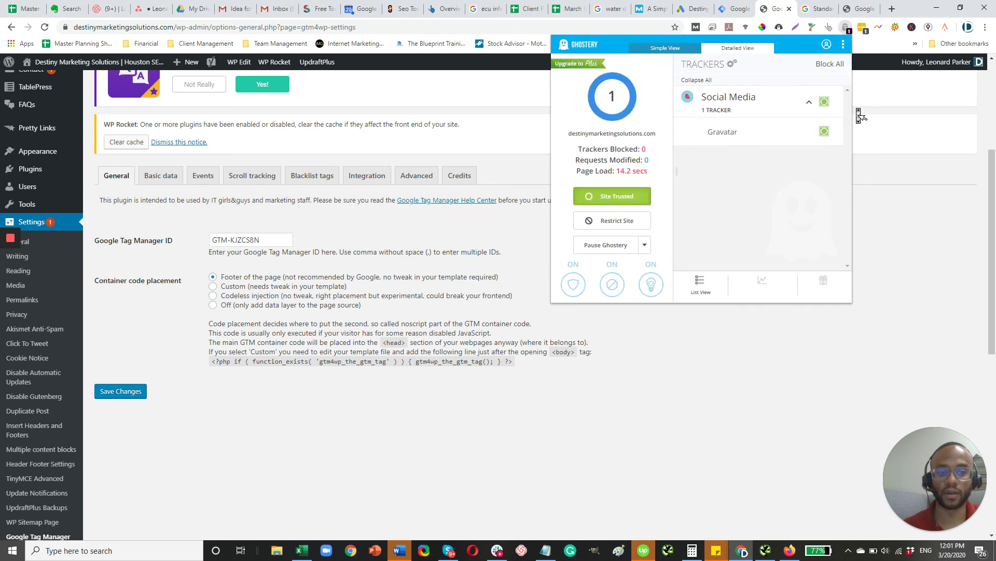
pyautogui.click(667, 48)
pyautogui.click(884, 123)
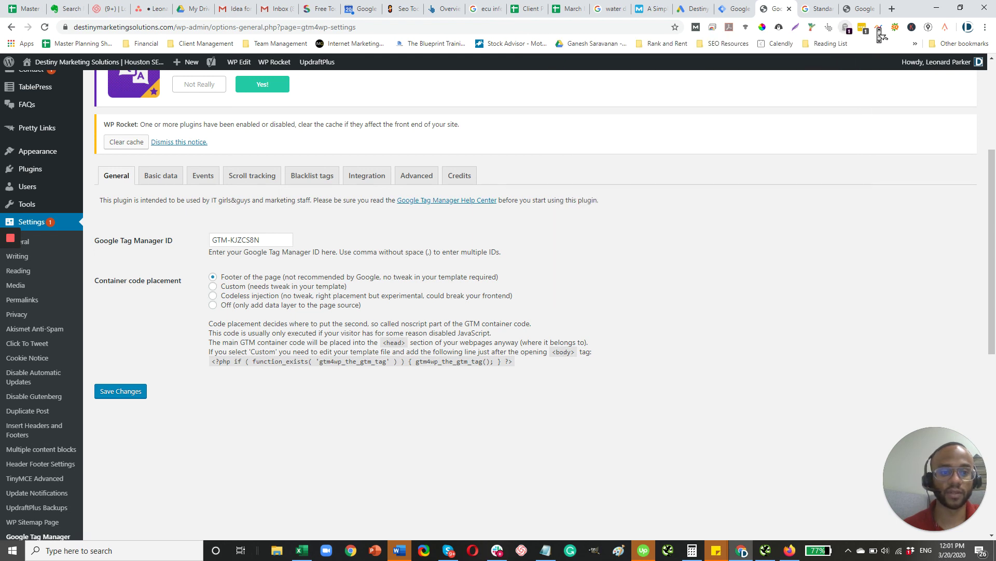
# Load destinymarketingsolutions.com in a new tab, removing /wp-admin from the autocompleted address
pyautogui.click(891, 10)
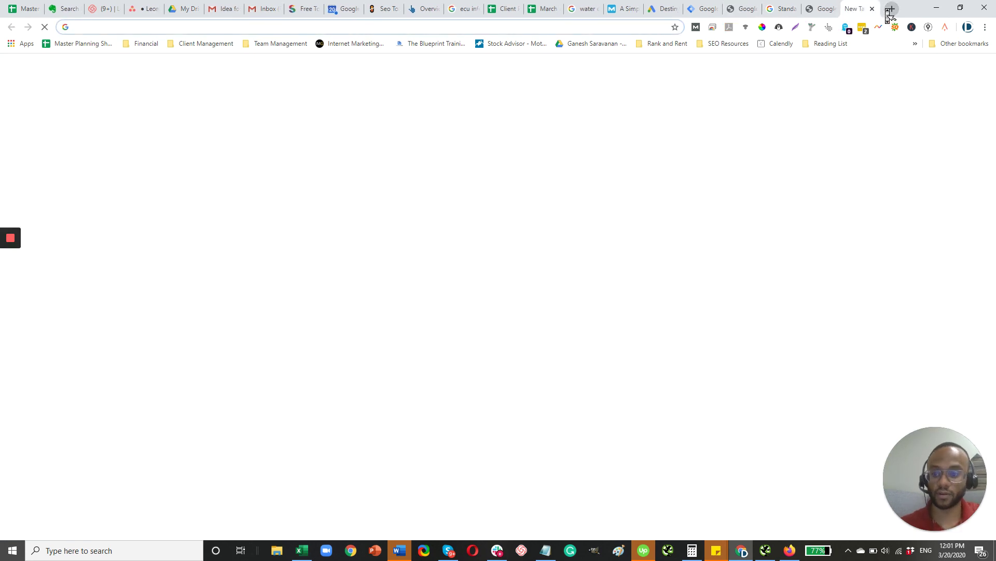
pyautogui.write('des')
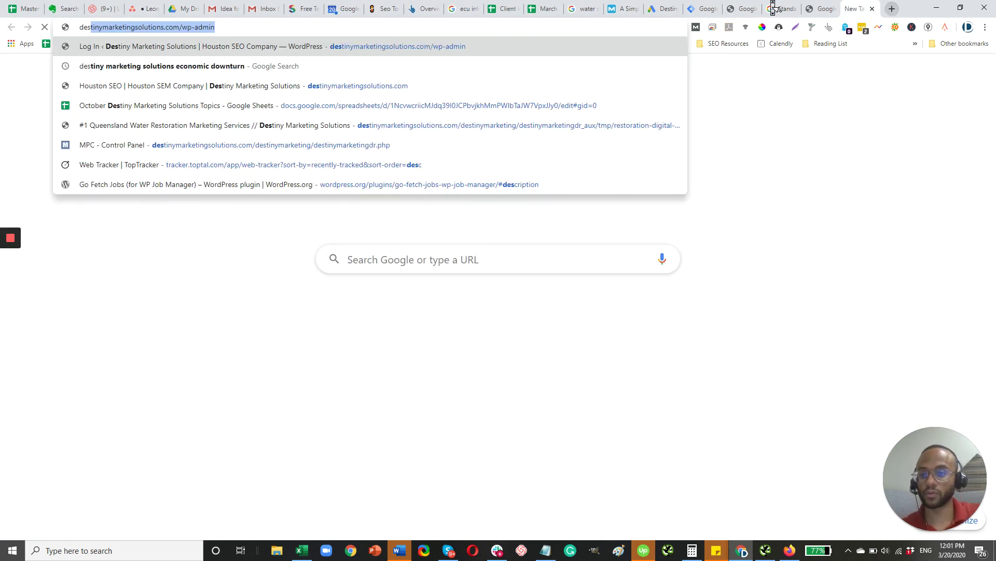
pyautogui.click(252, 30)
pyautogui.moveTo(252, 32); pyautogui.dragTo(182, 32)
pyautogui.press('BackSpace')
pyautogui.press('Return')
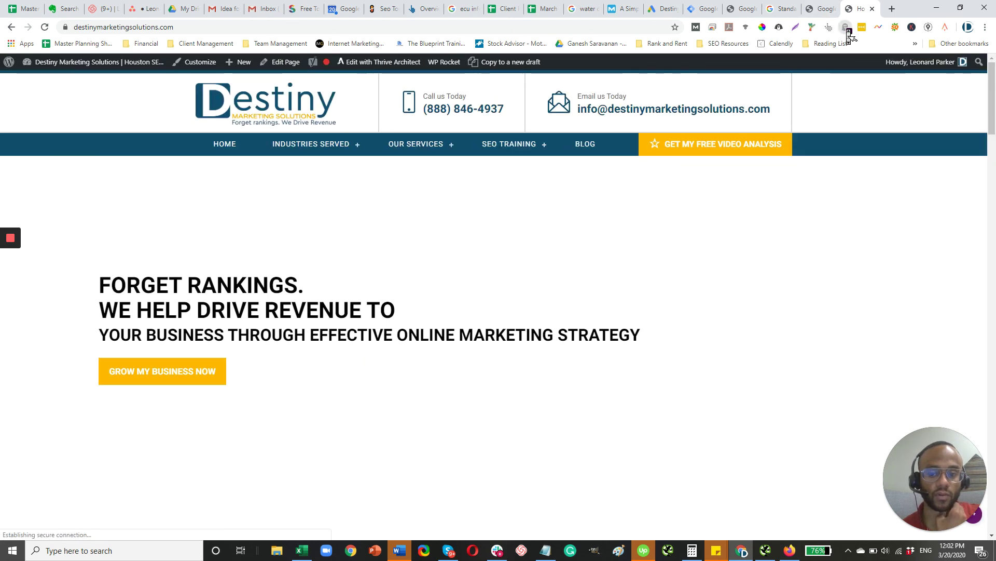
# Open Ghostery's detailed view for the live site, showing 4 trackers including Google Tag Manager
pyautogui.click(846, 28)
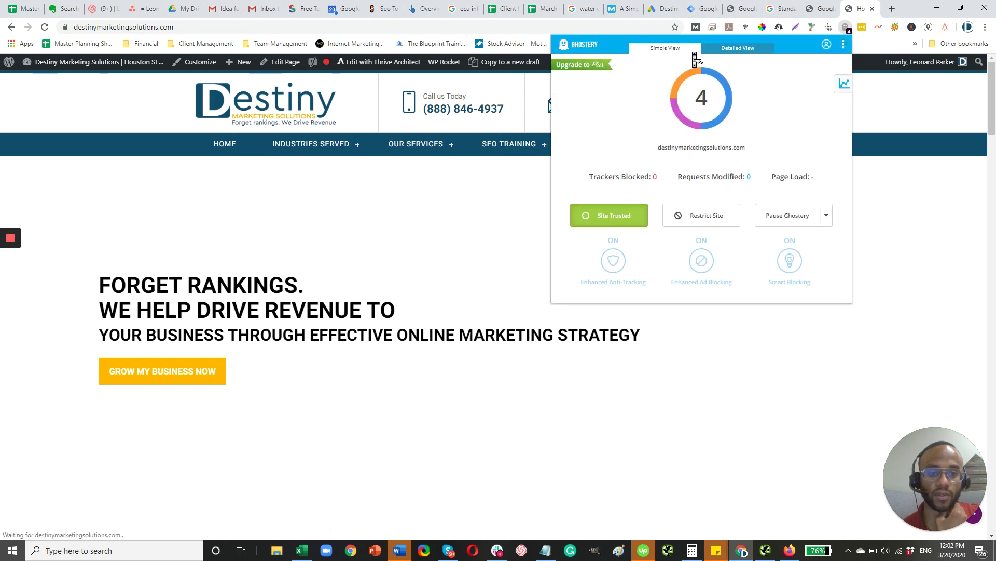
pyautogui.click(727, 52)
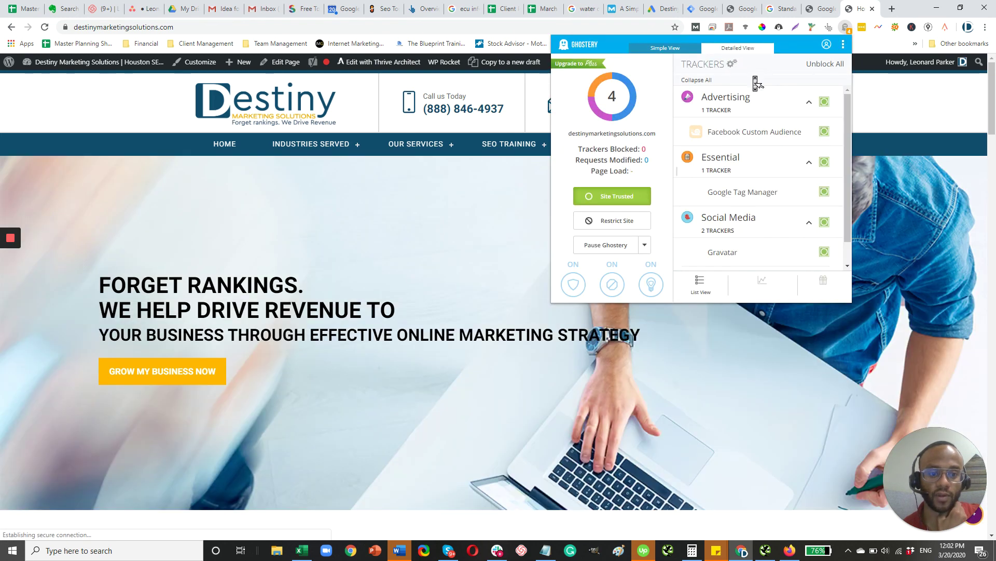